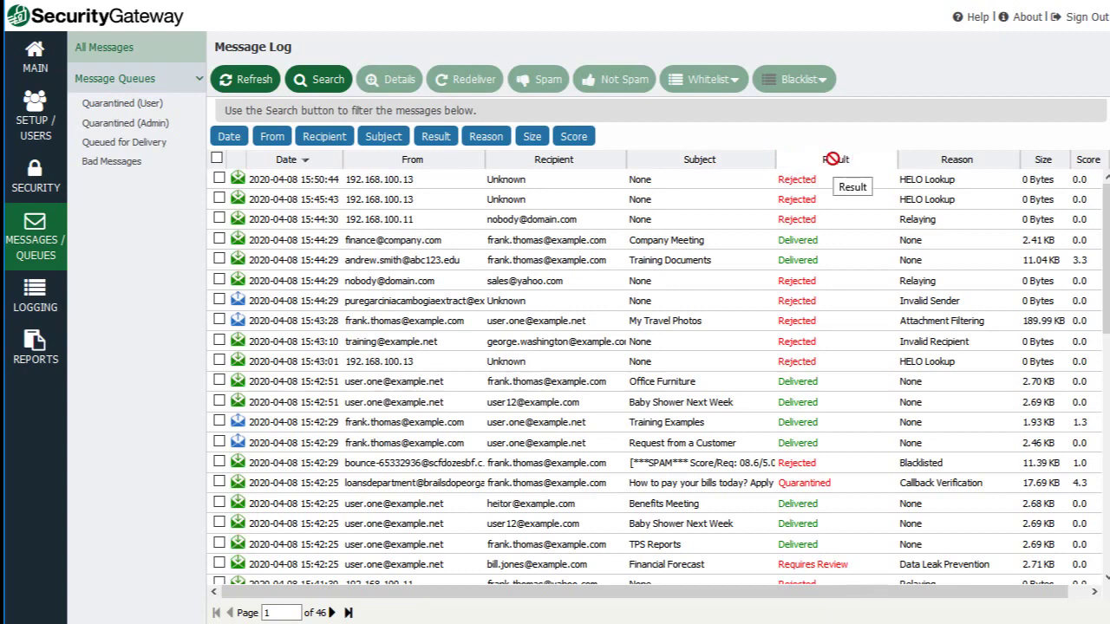
Examine the Result, Reason, Size and Score columns of the message log, highlighting the relaying, invalid sender and attachment filtering entries
{"action": "scroll", "coordinate": [830, 229], "scroll_direction": "down", "scroll_amount": 2}
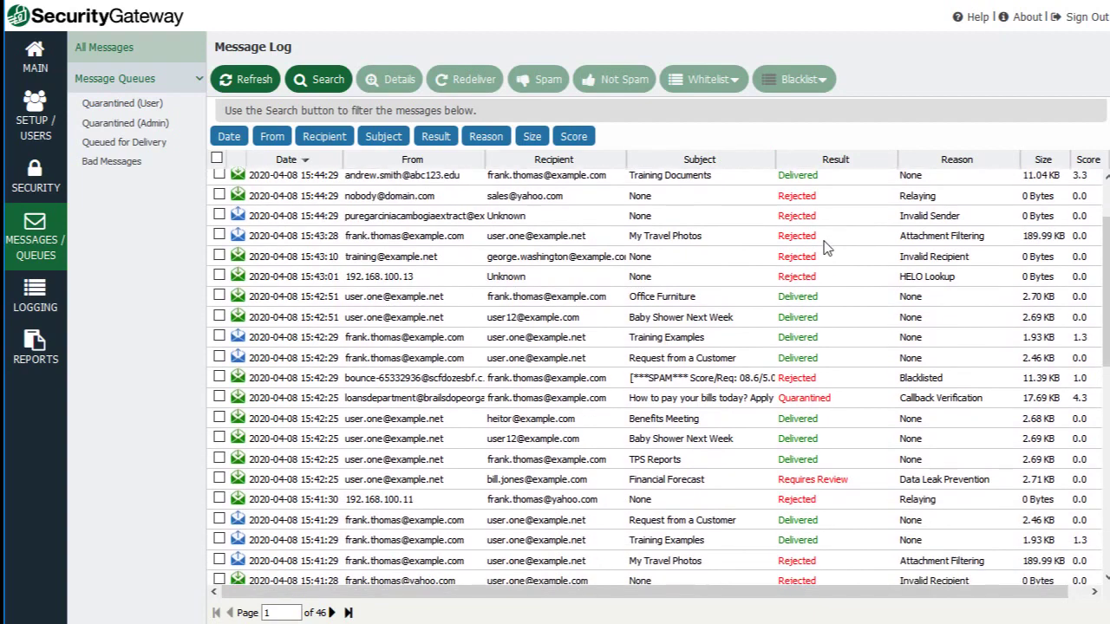
{"action": "scroll", "coordinate": [825, 251], "scroll_direction": "down", "scroll_amount": 4}
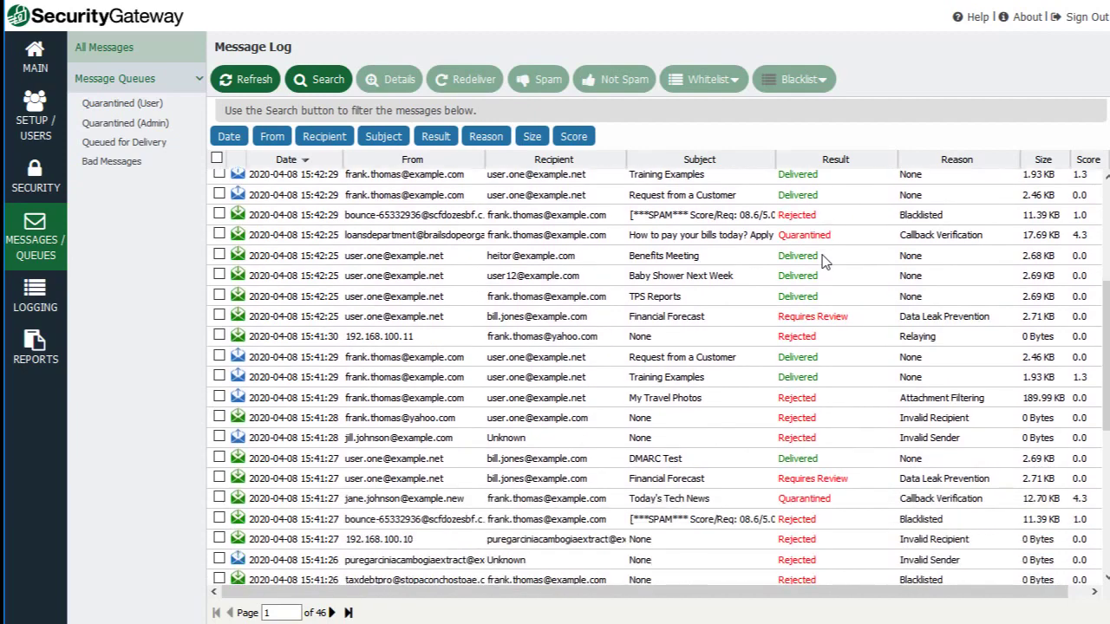
{"action": "scroll", "coordinate": [806, 429], "scroll_direction": "up", "scroll_amount": 6}
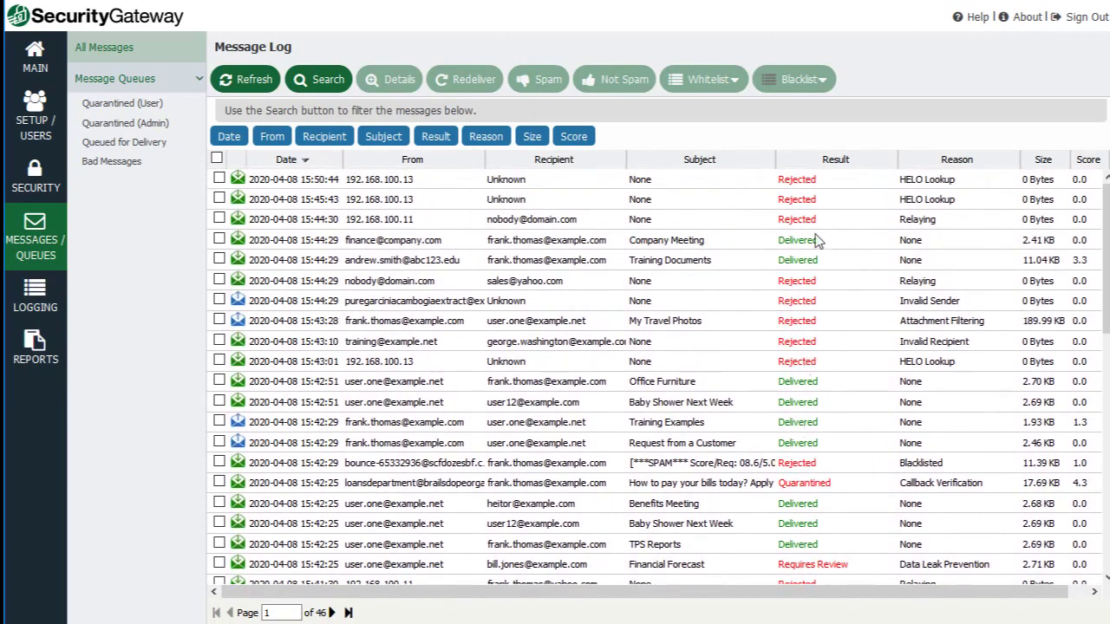
{"action": "left_click", "coordinate": [936, 227]}
{"action": "scroll", "coordinate": [936, 227], "scroll_direction": "down", "scroll_amount": 1}
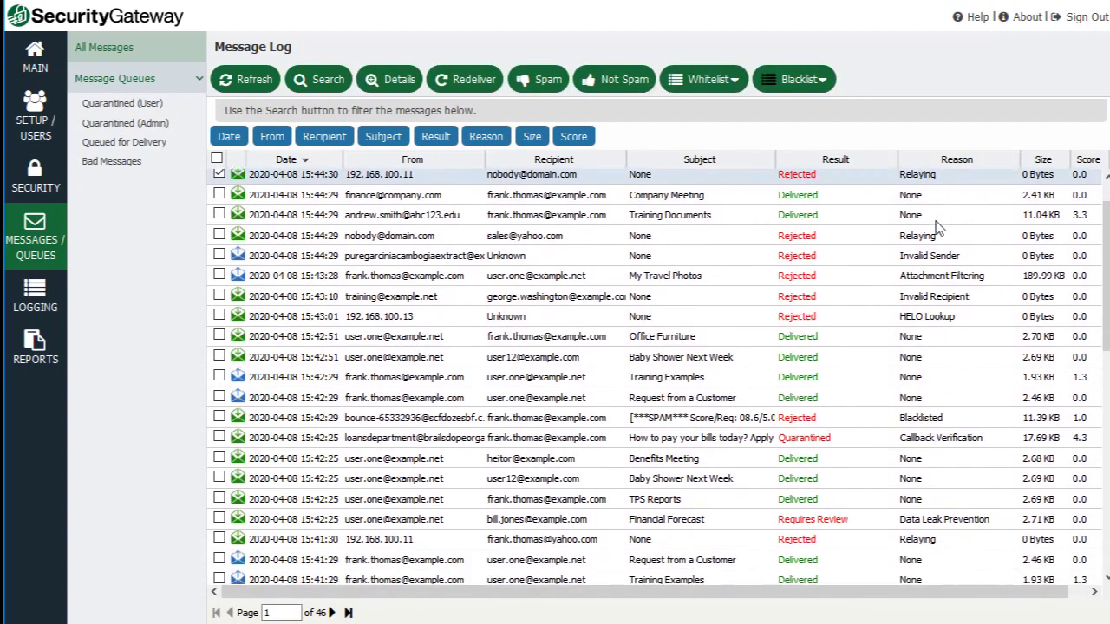
{"action": "scroll", "coordinate": [938, 232], "scroll_direction": "up", "scroll_amount": 1}
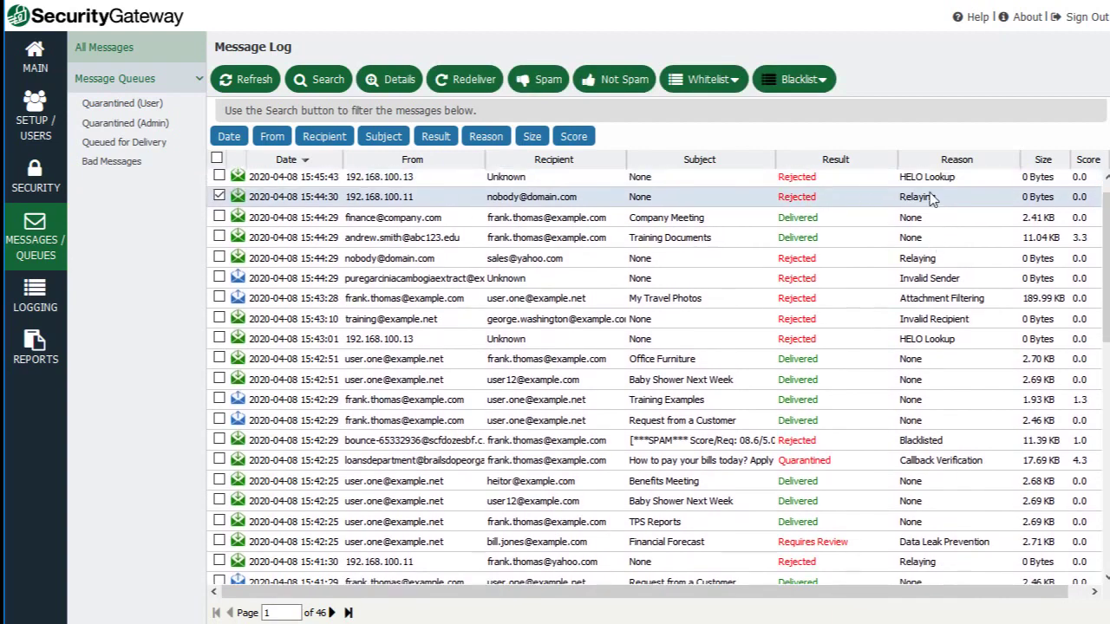
{"action": "left_click", "coordinate": [918, 287]}
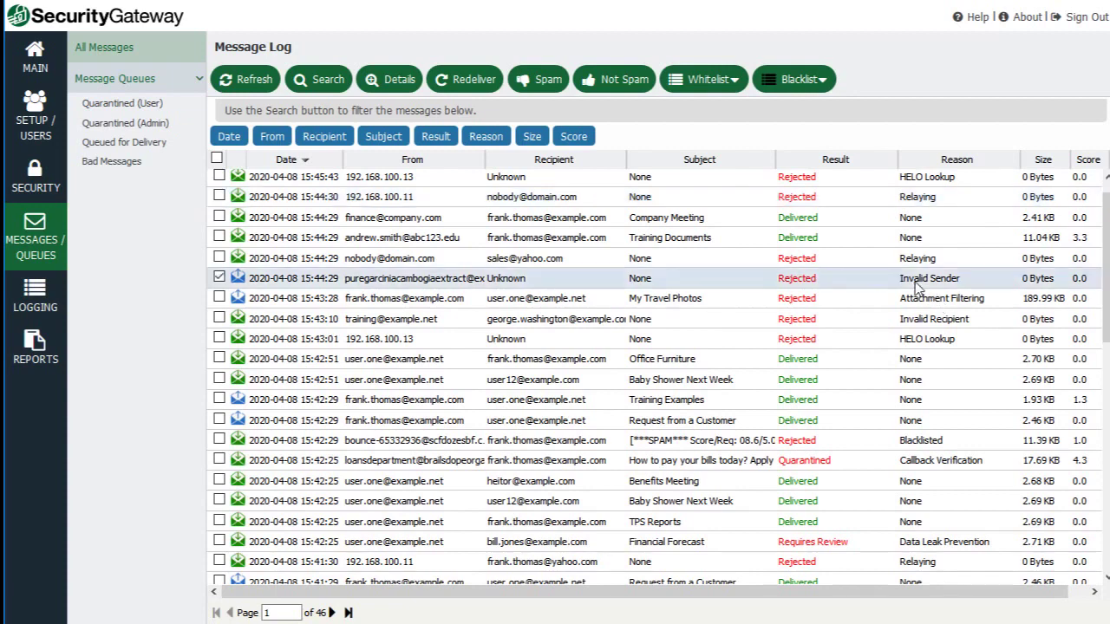
{"action": "left_click", "coordinate": [941, 305]}
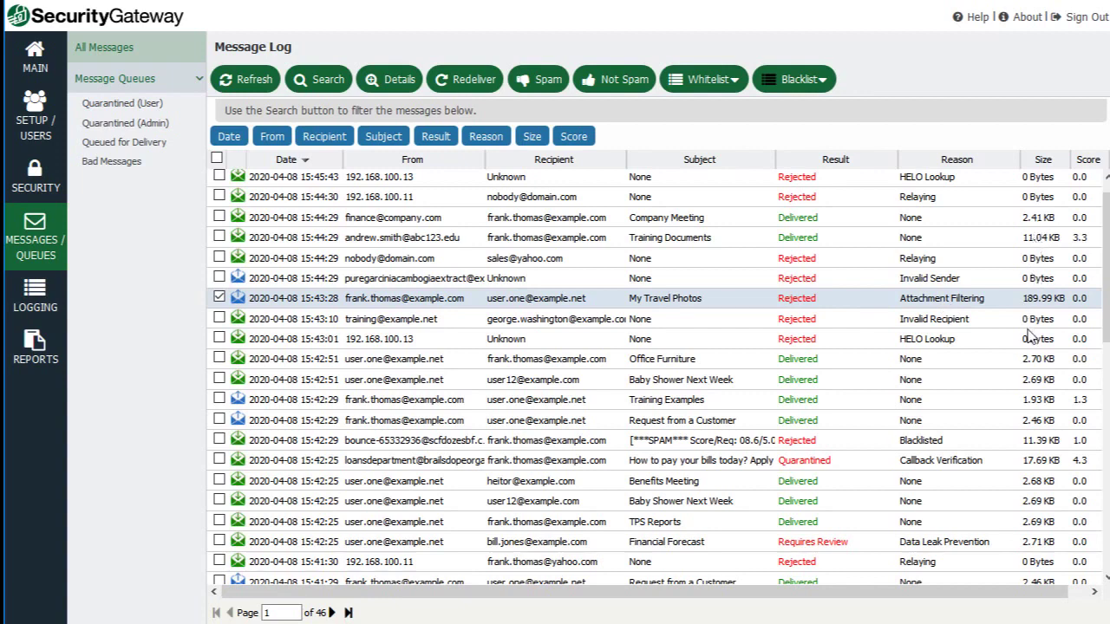
{"action": "left_click_drag", "start_coordinate": [952, 591], "coordinate": [969, 592]}
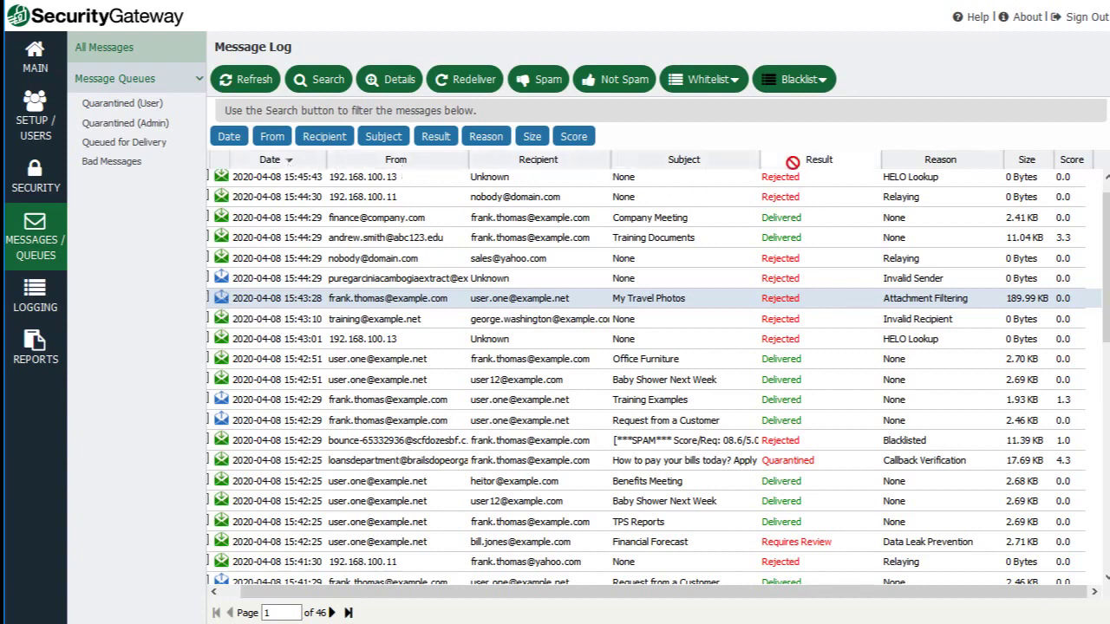
Sort the log by oldest date and back to newest, and temporarily hide the Recipient and Subject columns
{"action": "left_click", "coordinate": [288, 164]}
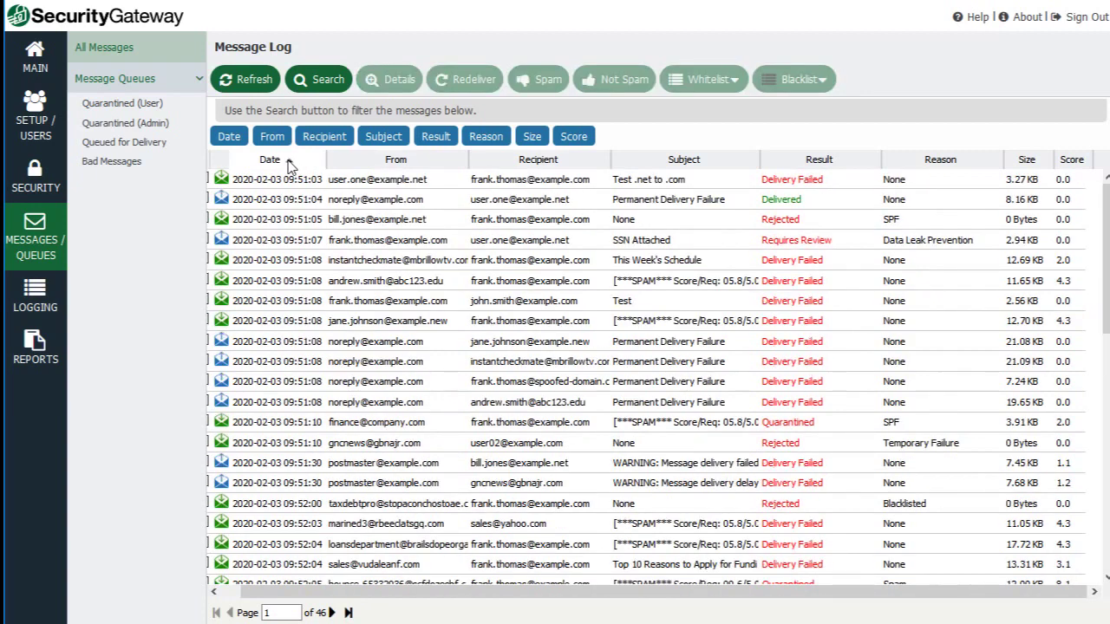
{"action": "left_click", "coordinate": [289, 165]}
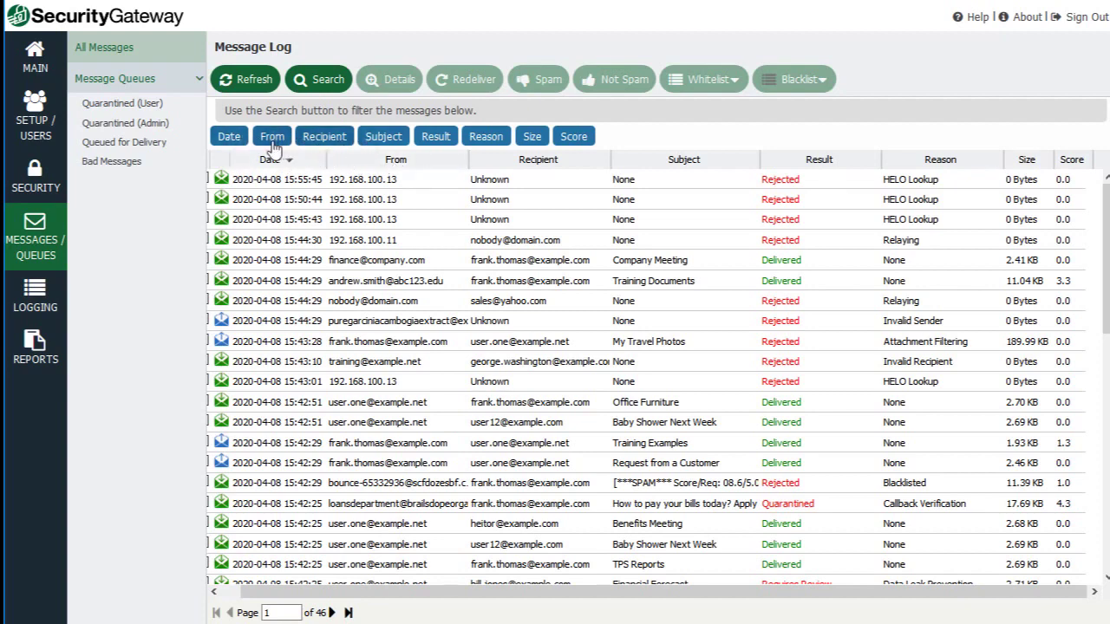
{"action": "left_click", "coordinate": [325, 138]}
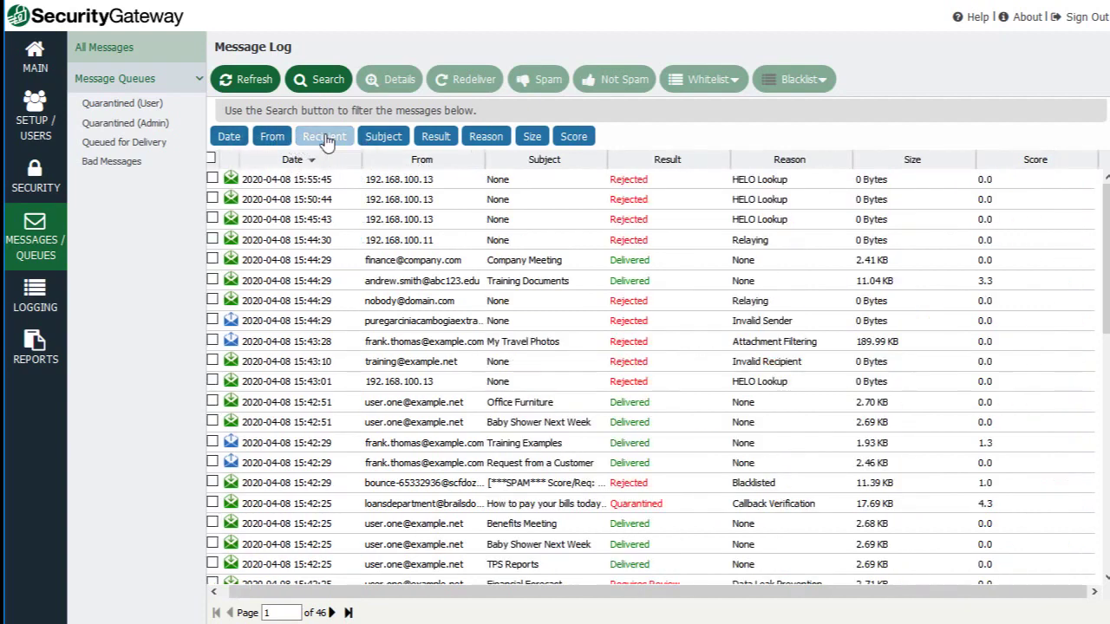
{"action": "left_click", "coordinate": [325, 138]}
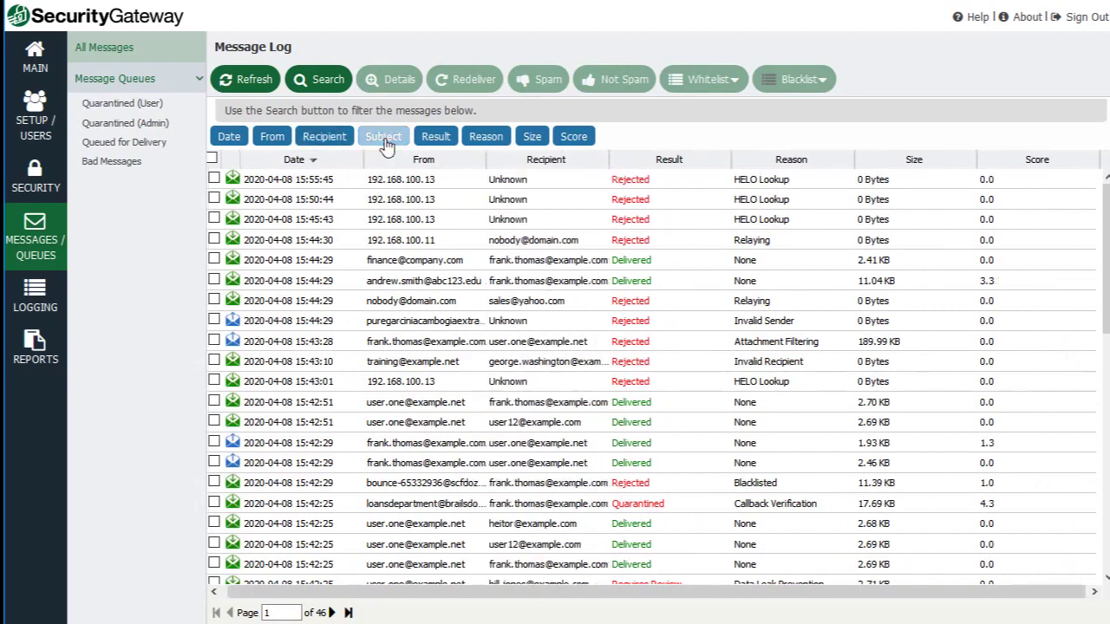
Select the 15:44:29 inbound message rejected for relaying and view the whitelist and blacklist options for its sender
{"action": "left_click", "coordinate": [380, 219]}
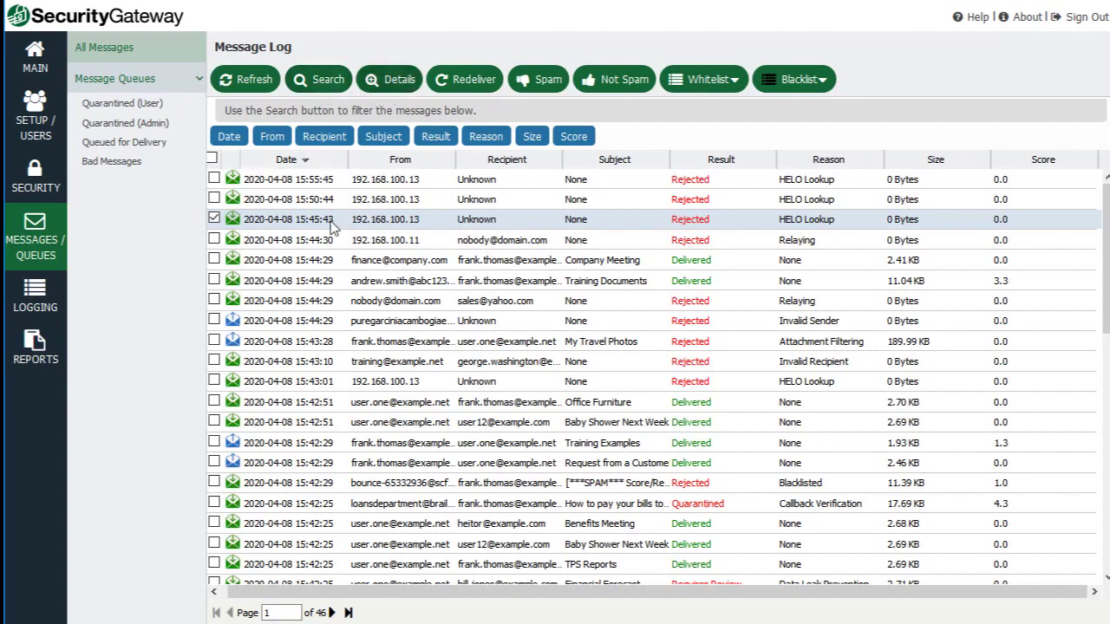
{"action": "left_click", "coordinate": [382, 306]}
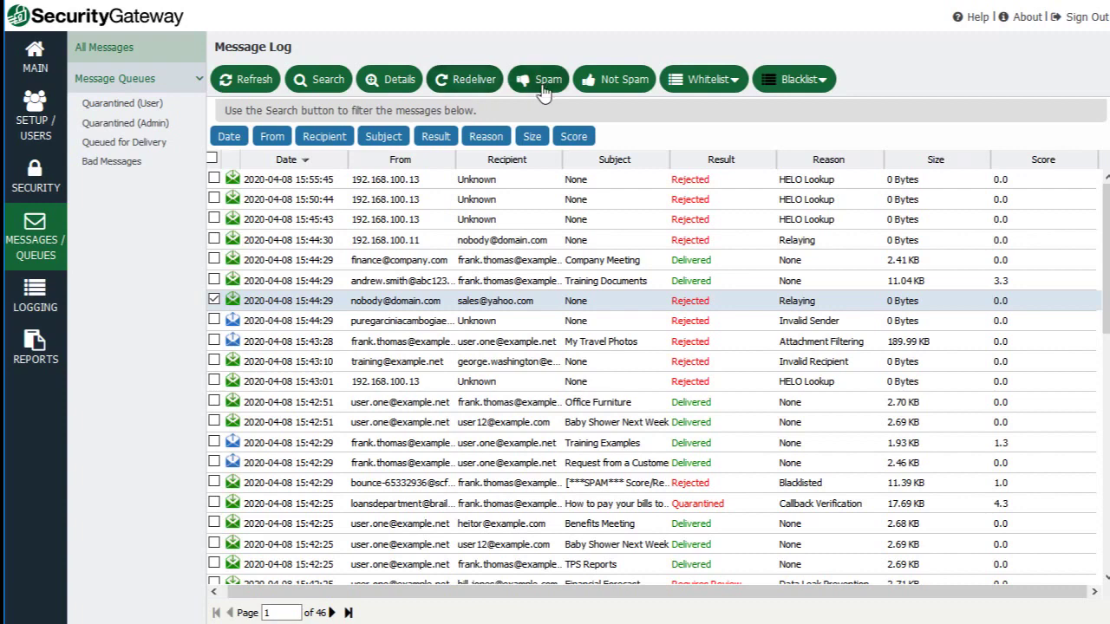
{"action": "left_click", "coordinate": [708, 80]}
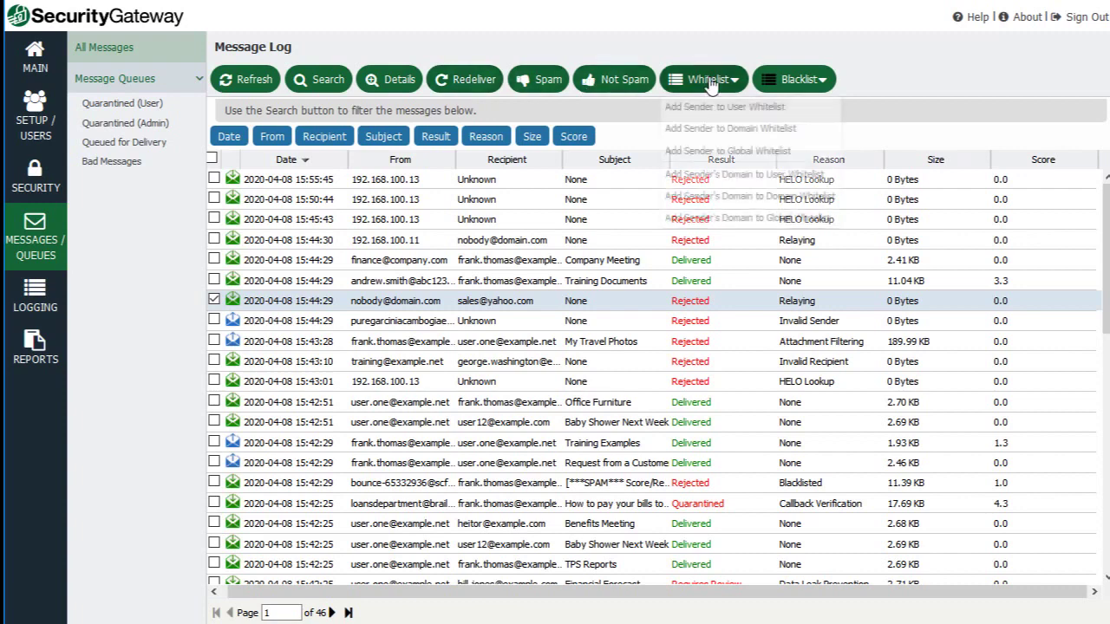
{"action": "left_click", "coordinate": [809, 80]}
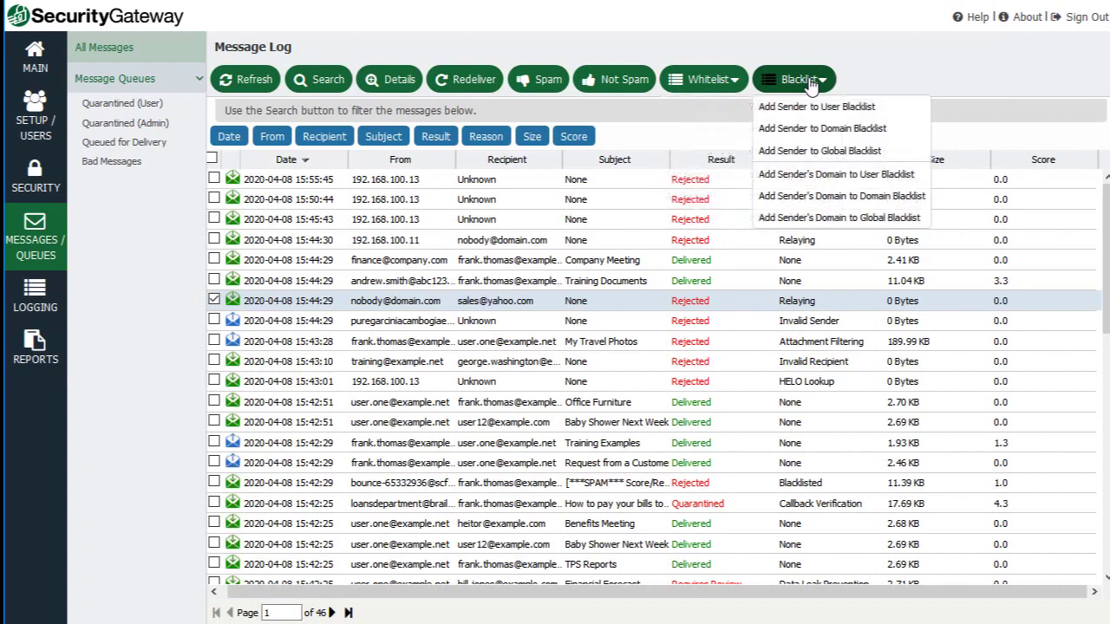
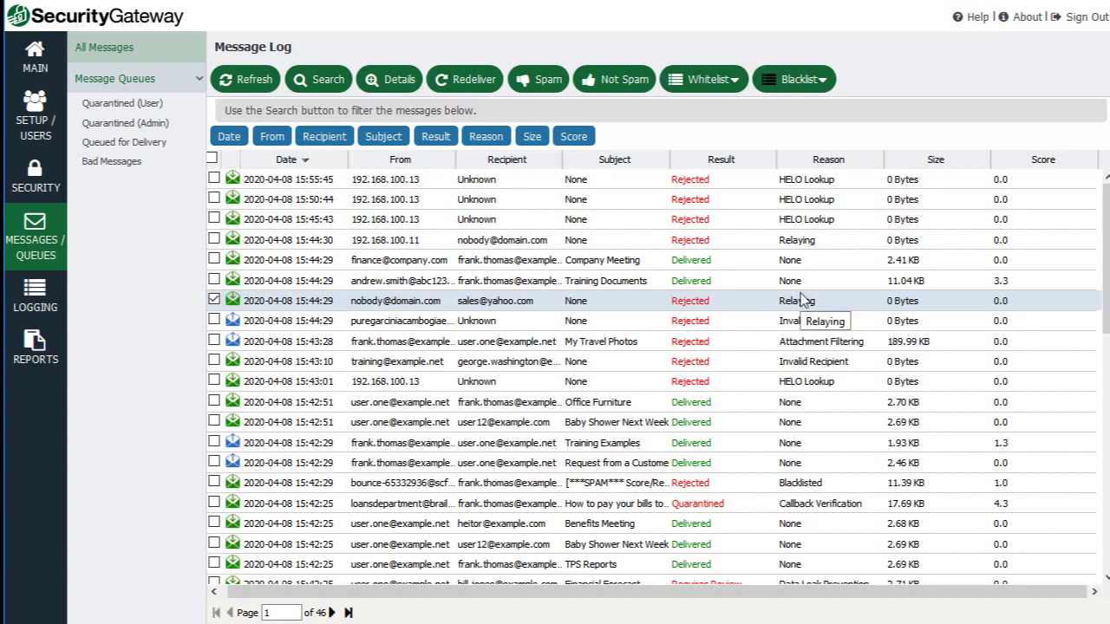
Examine the logged messages stopped by attachment filtering, blacklisting, callback verification and data leak prevention, selecting each in turn
{"action": "left_click", "coordinate": [674, 343]}
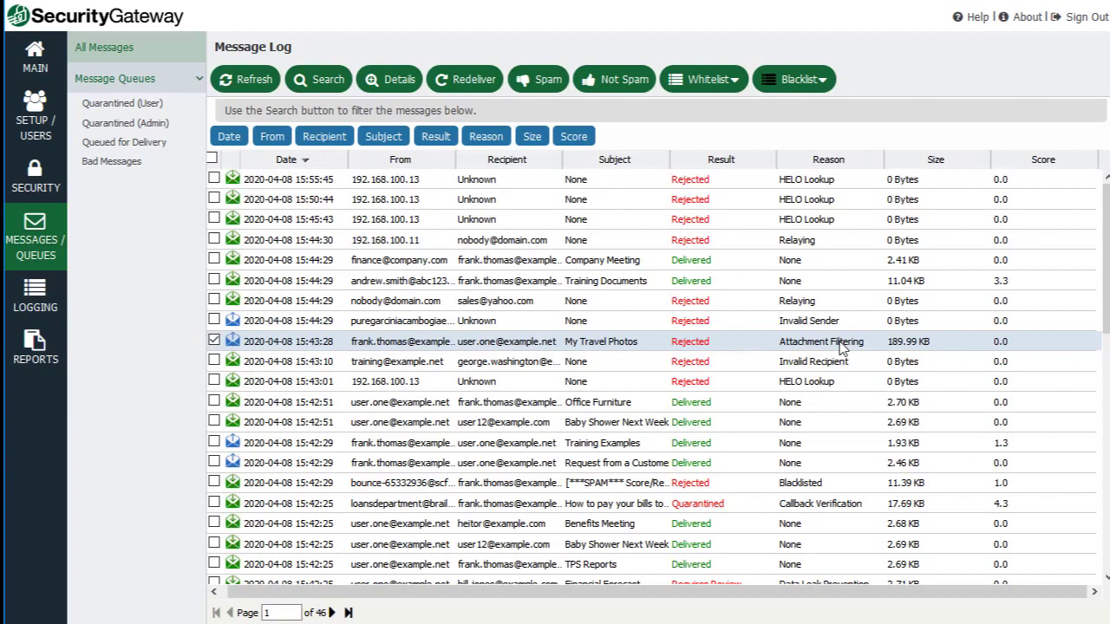
{"action": "scroll", "coordinate": [839, 347], "scroll_direction": "down", "scroll_amount": 3}
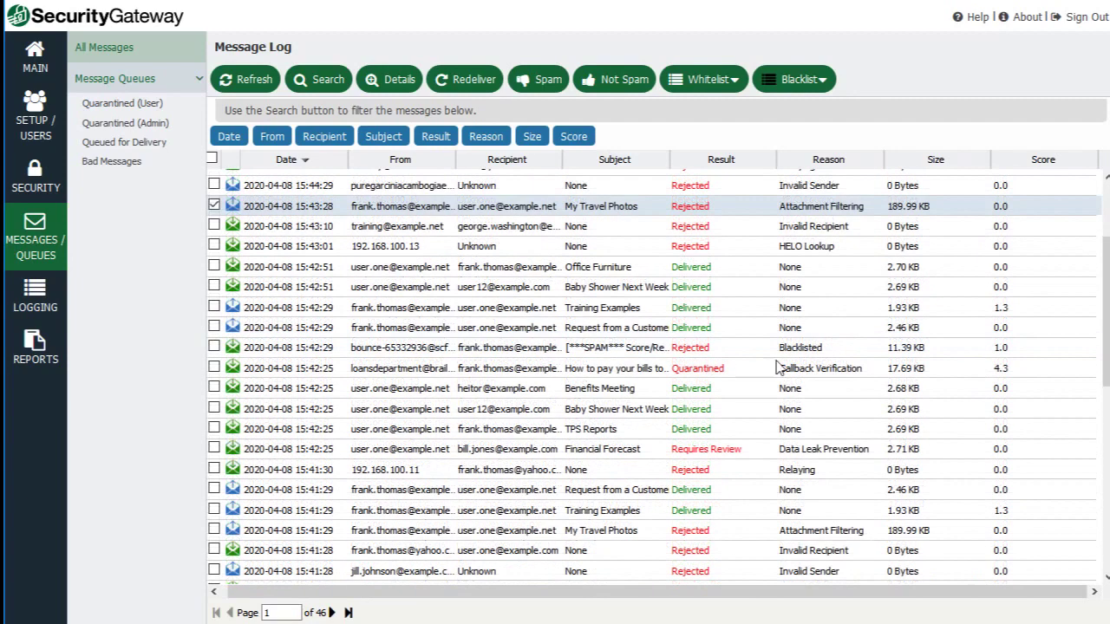
{"action": "left_click", "coordinate": [699, 350]}
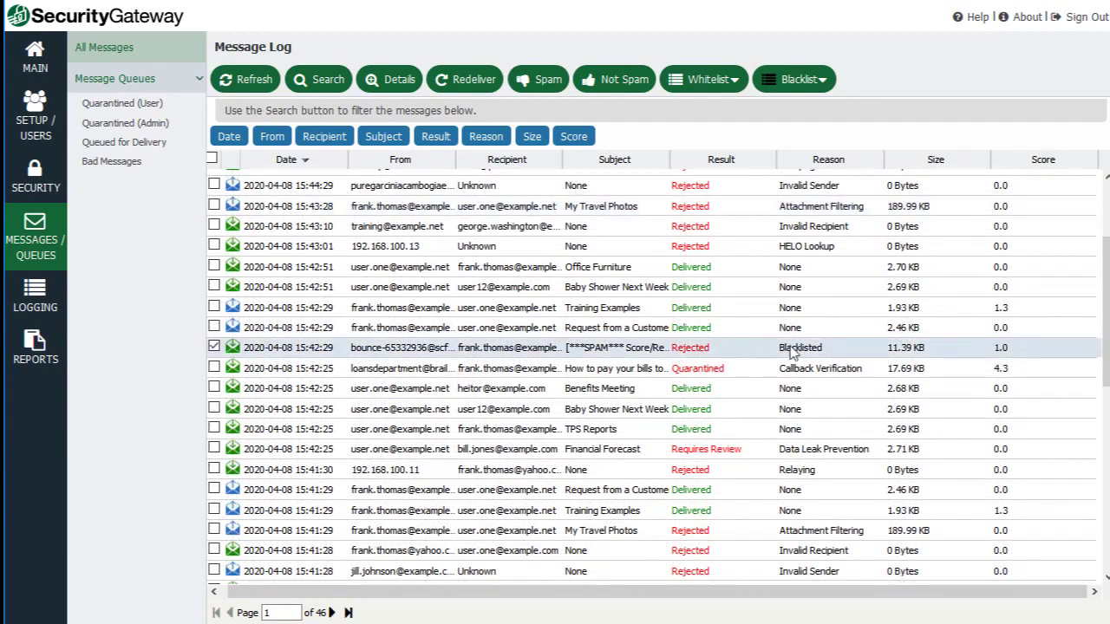
{"action": "left_click", "coordinate": [709, 376]}
{"action": "scroll", "coordinate": [709, 378], "scroll_direction": "down", "scroll_amount": 1}
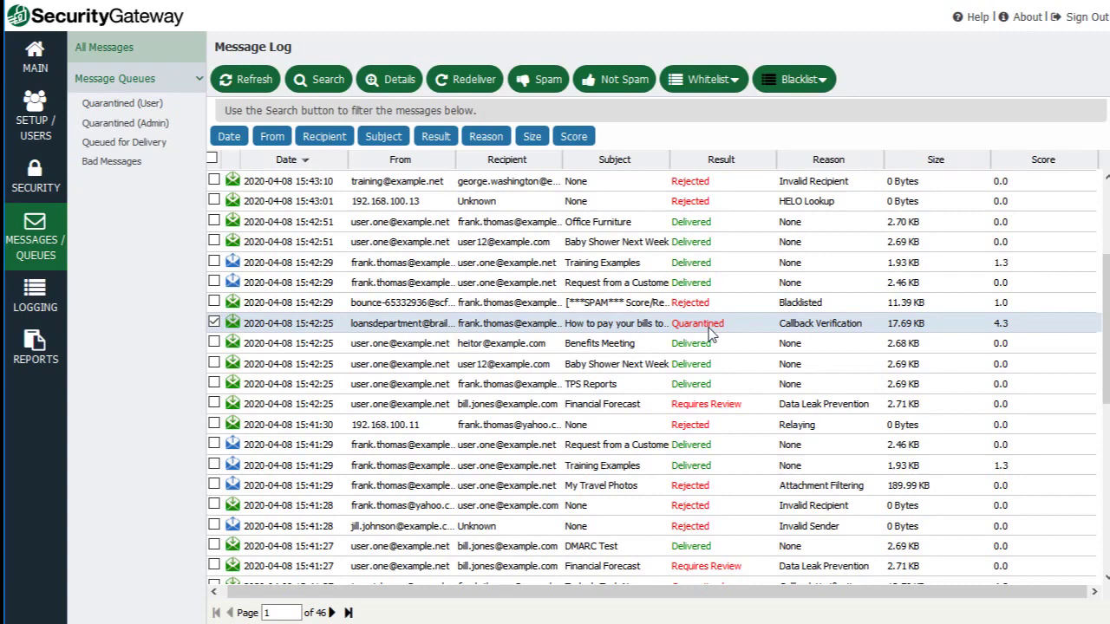
{"action": "scroll", "coordinate": [709, 335], "scroll_direction": "down", "scroll_amount": 2}
{"action": "left_click", "coordinate": [718, 317]}
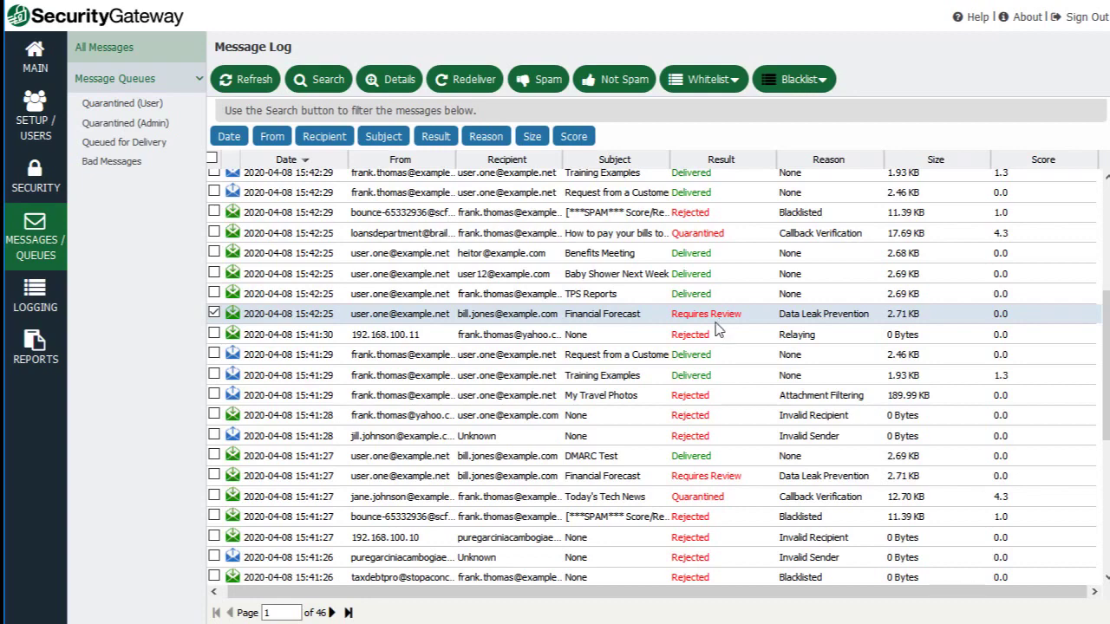
{"action": "scroll", "coordinate": [701, 387], "scroll_direction": "up", "scroll_amount": 3}
{"action": "scroll", "coordinate": [701, 386], "scroll_direction": "up", "scroll_amount": 3}
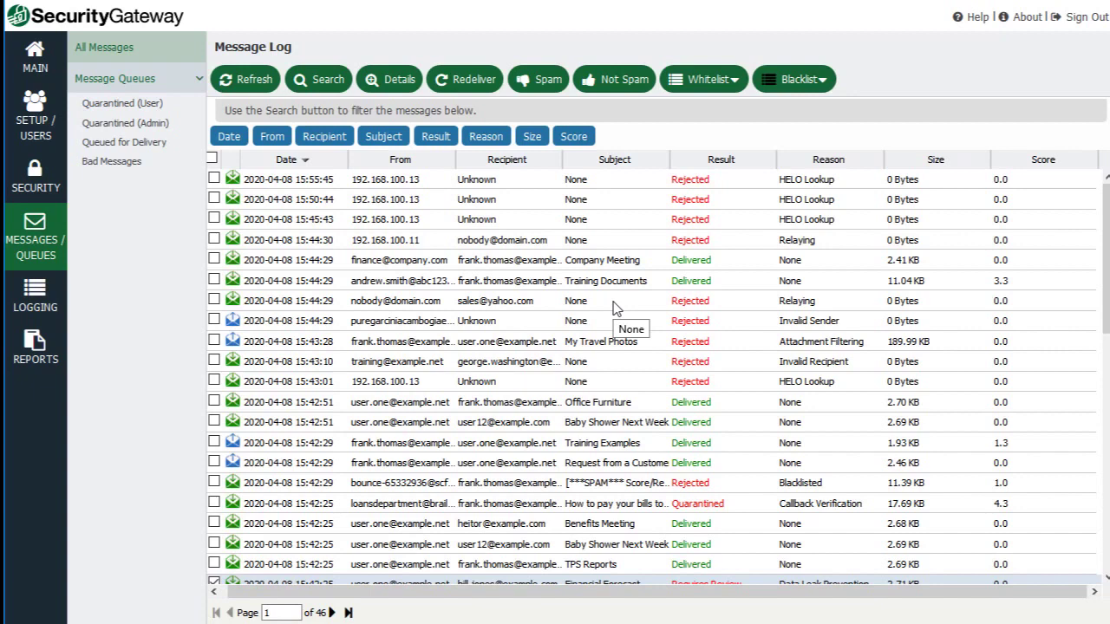
Open the message log's search filter and set the message type to Inbound
{"action": "left_click", "coordinate": [320, 86]}
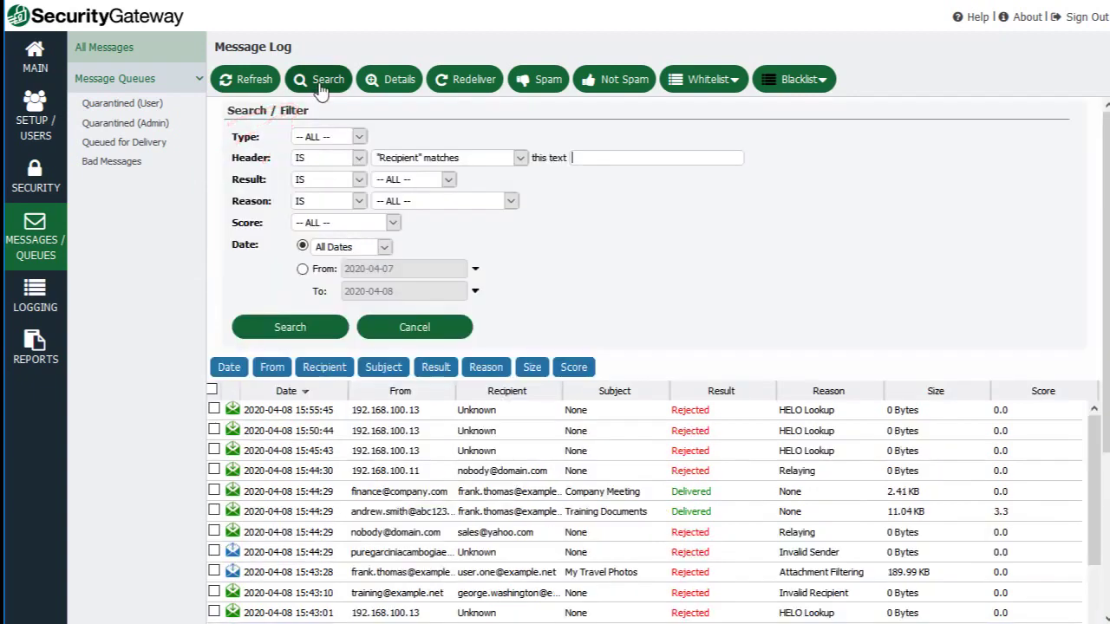
{"action": "left_click", "coordinate": [359, 137]}
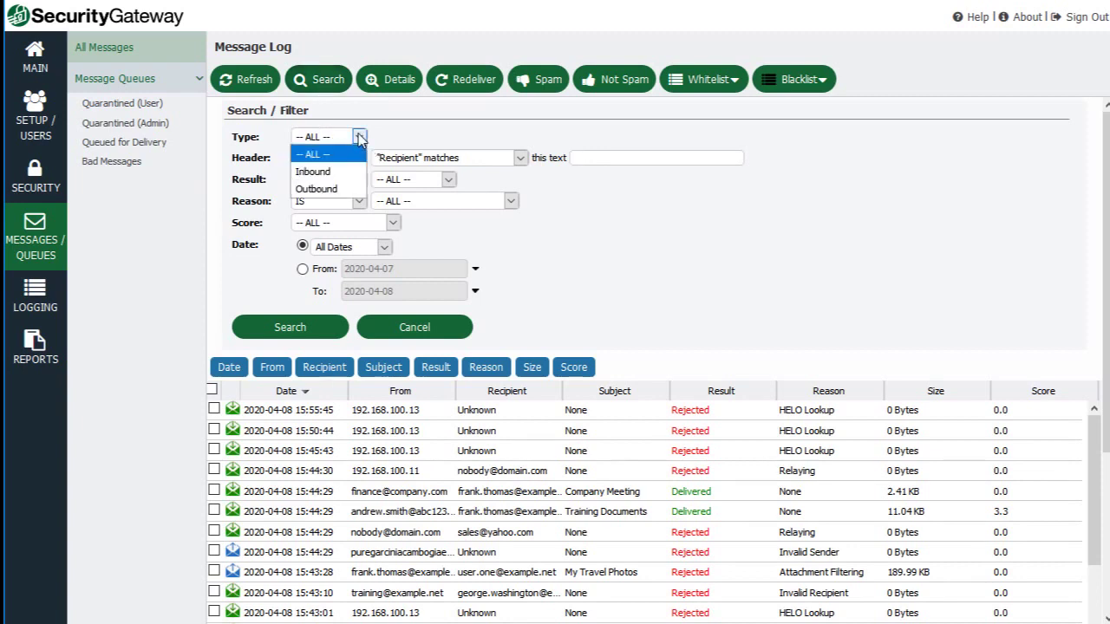
{"action": "left_click", "coordinate": [328, 171]}
Review the Header filter's IS/NOT operators and its recipient, sender and subject matching options
{"action": "left_click", "coordinate": [336, 158]}
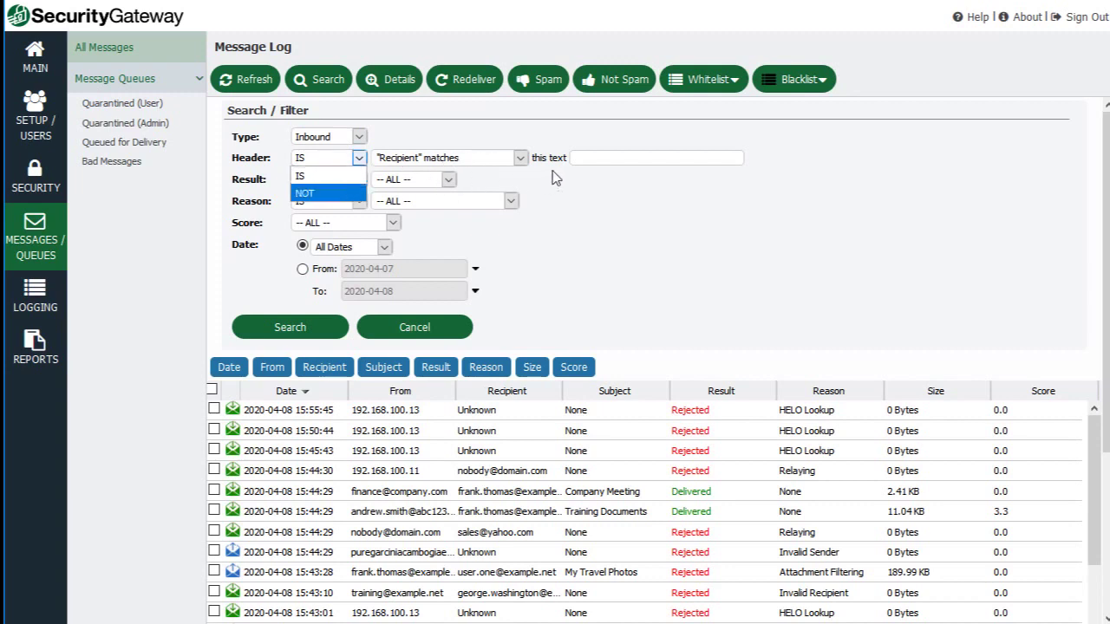
{"action": "left_click", "coordinate": [605, 159]}
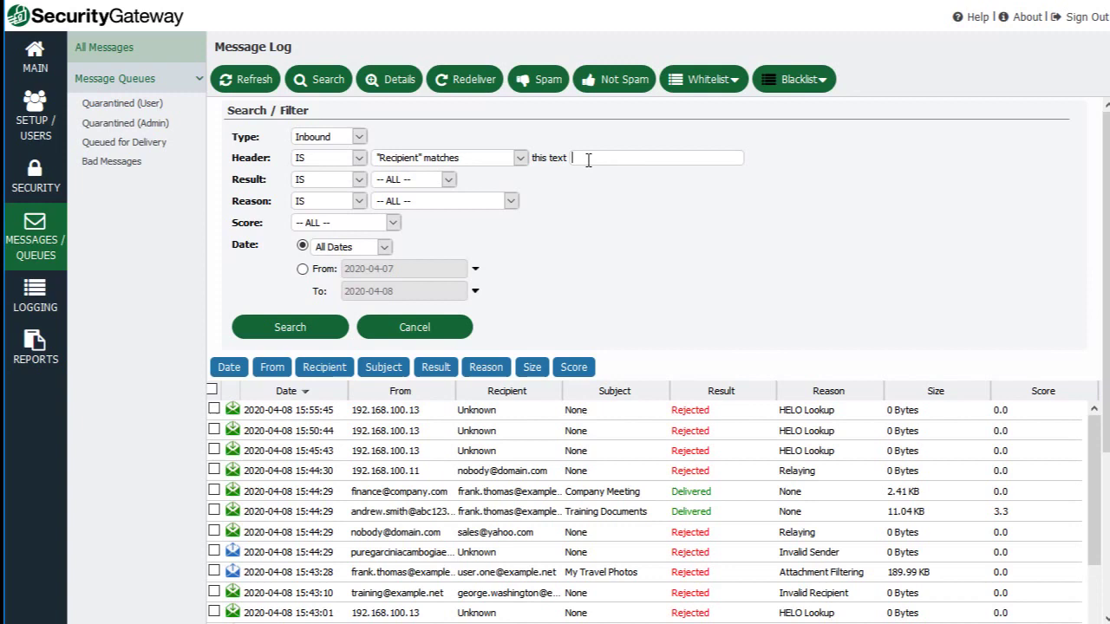
{"action": "left_click", "coordinate": [520, 158]}
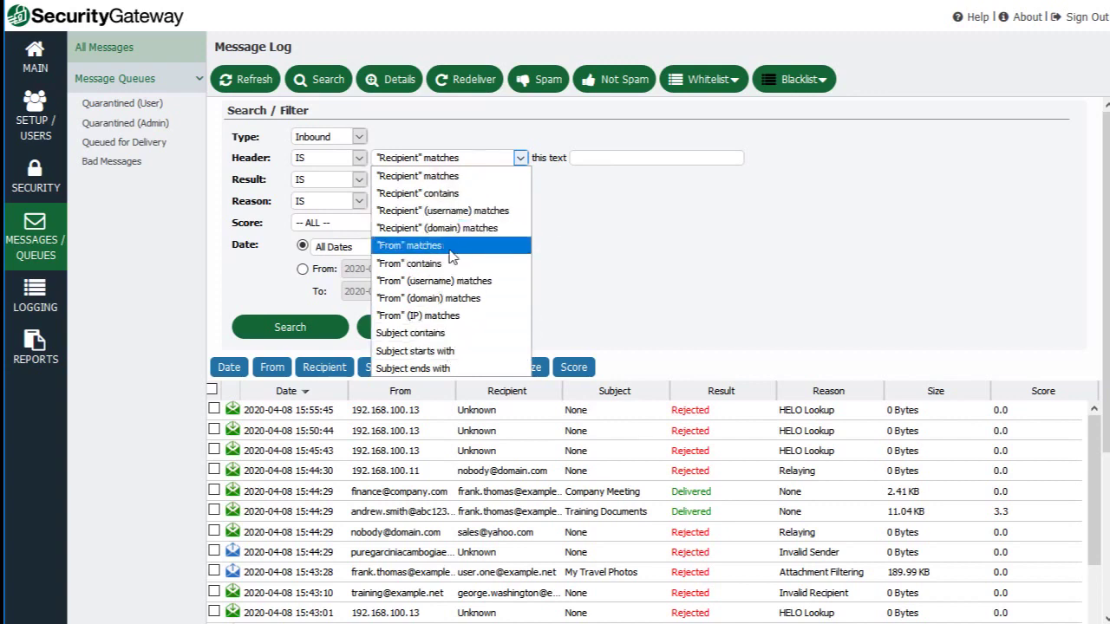
{"action": "left_click", "coordinate": [596, 198]}
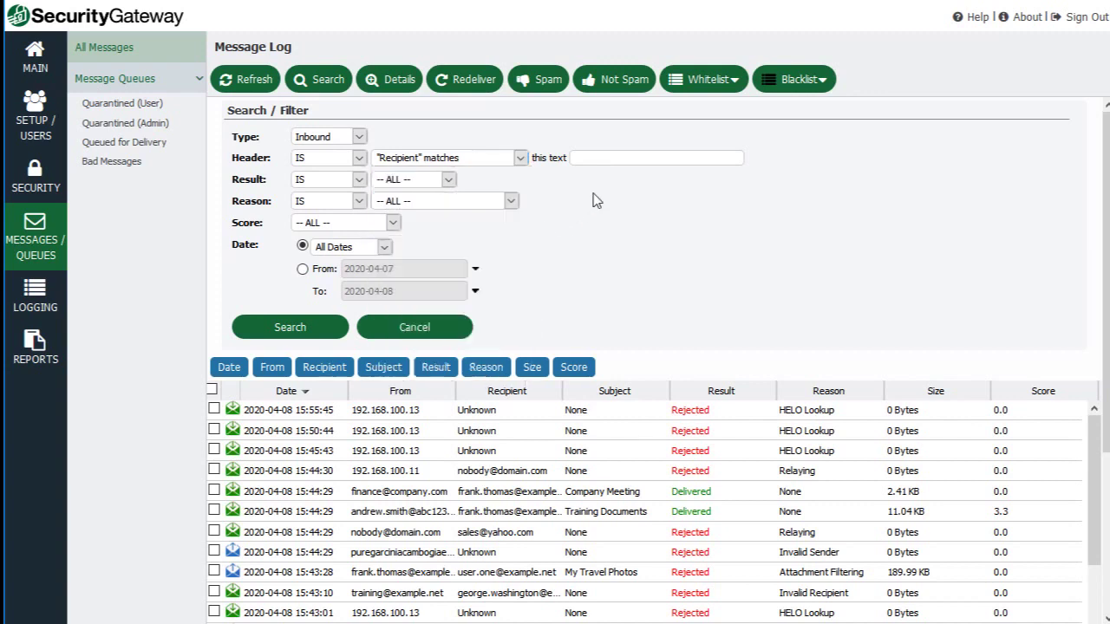
Review the Result filter's IS/NOT operators and its available delivery results
{"action": "left_click", "coordinate": [359, 180]}
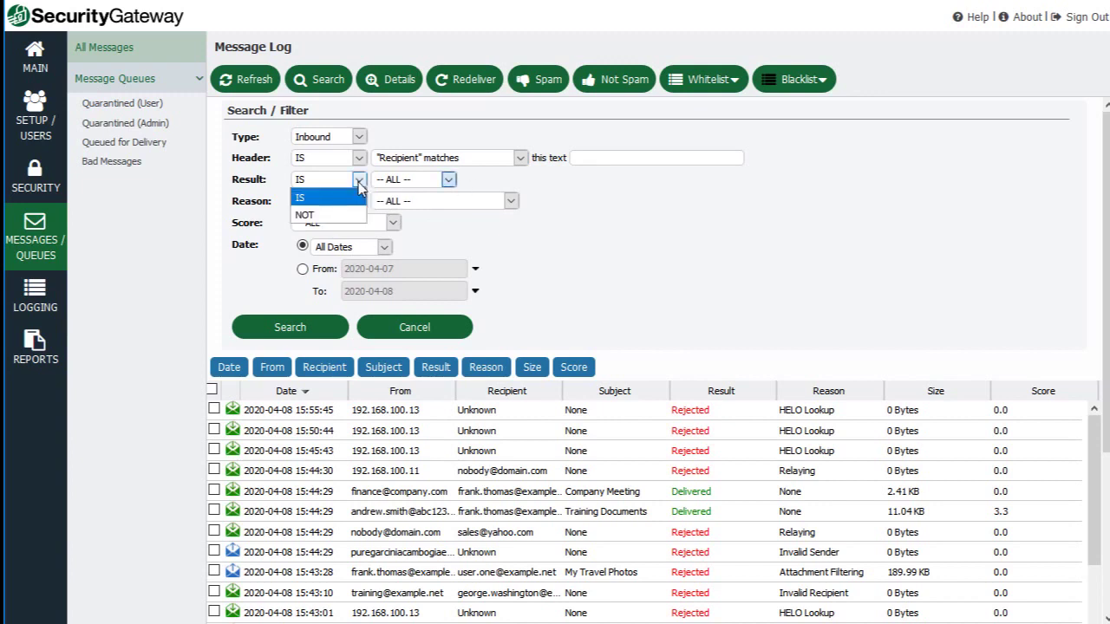
{"action": "left_click", "coordinate": [358, 182]}
{"action": "left_click", "coordinate": [448, 180]}
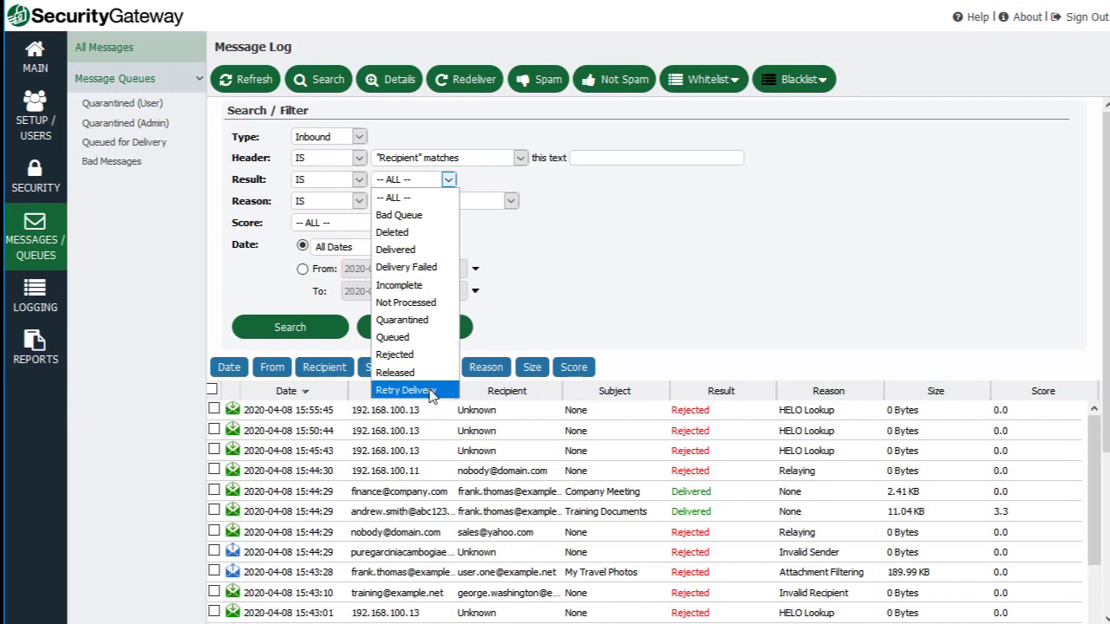
{"action": "left_click", "coordinate": [558, 228]}
Review the Reason filter's available reasons, from Account Hijack down past Outbreak Protection
{"action": "left_click", "coordinate": [353, 202]}
{"action": "left_click", "coordinate": [355, 202]}
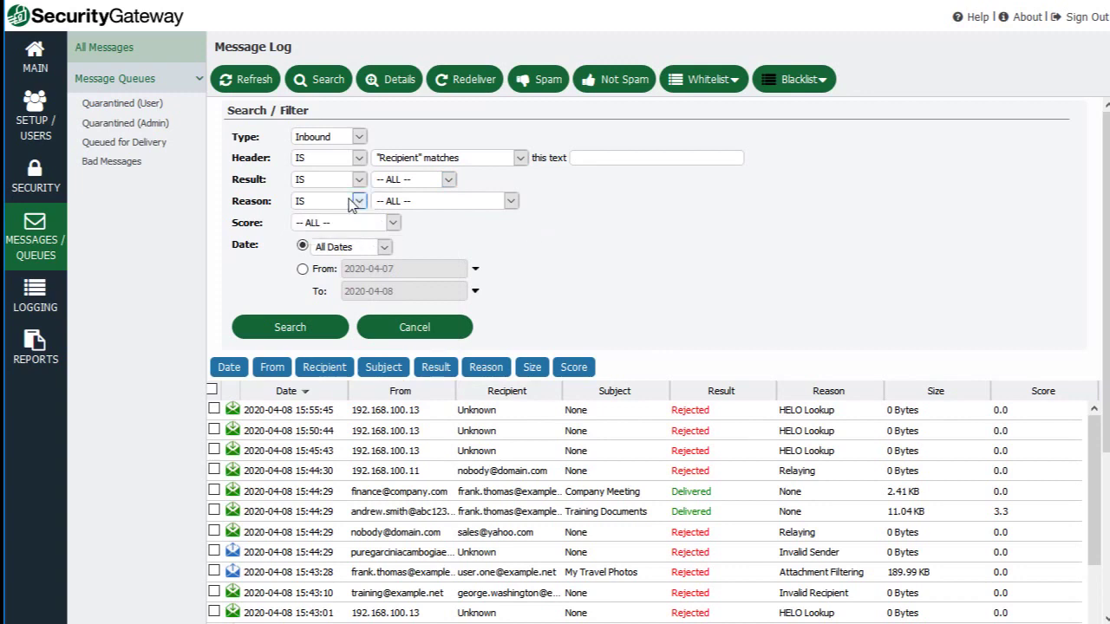
{"action": "left_click", "coordinate": [454, 205]}
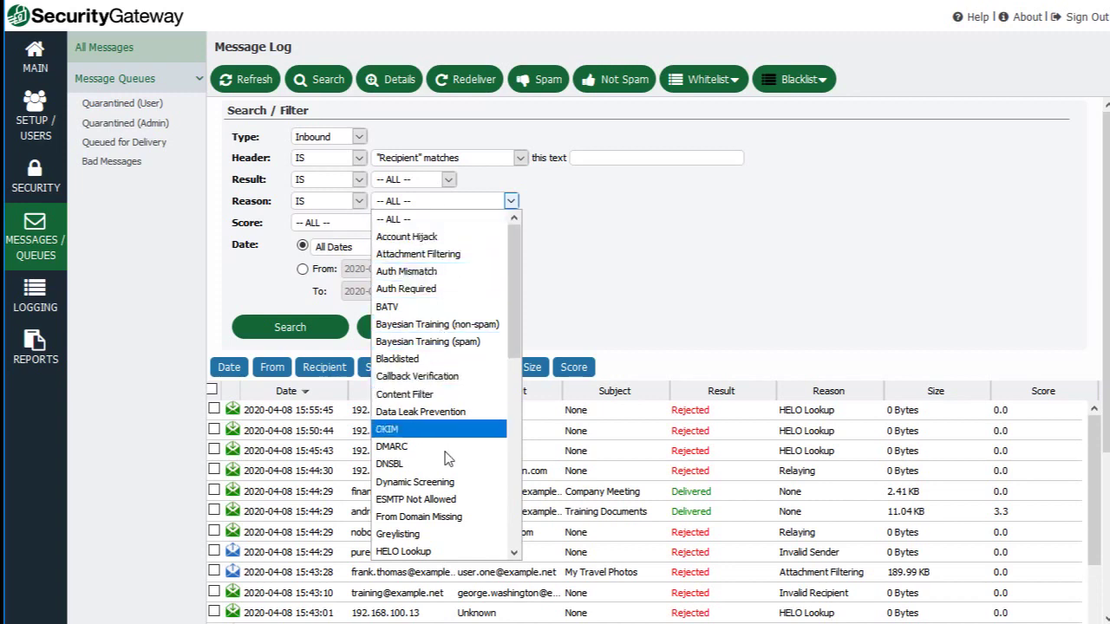
{"action": "left_click_drag", "start_coordinate": [516, 319], "coordinate": [517, 470]}
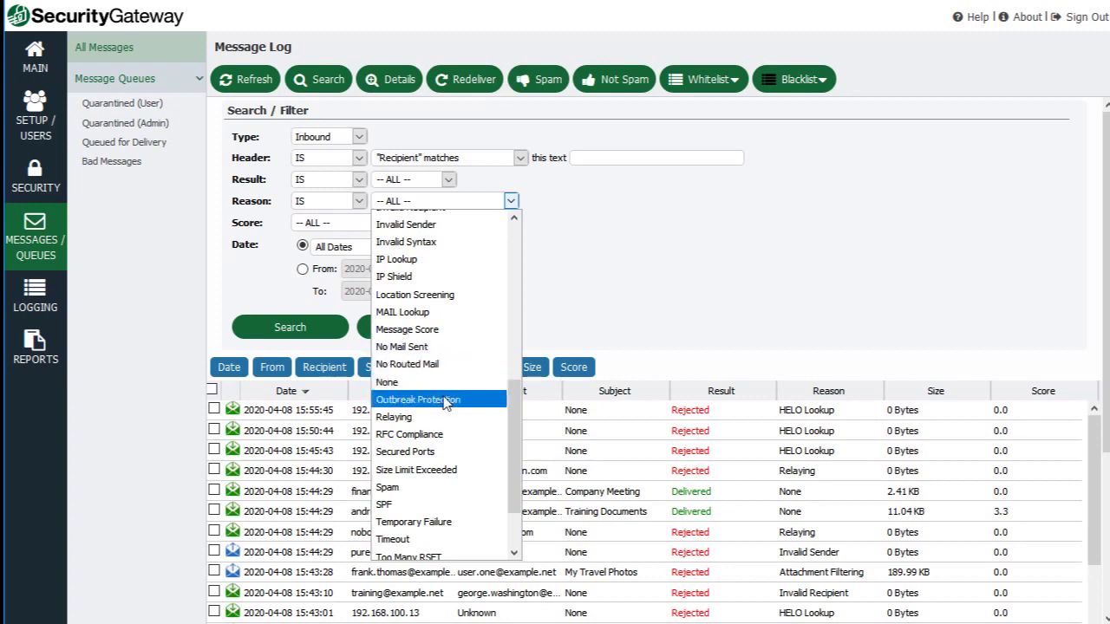
{"action": "left_click", "coordinate": [536, 328]}
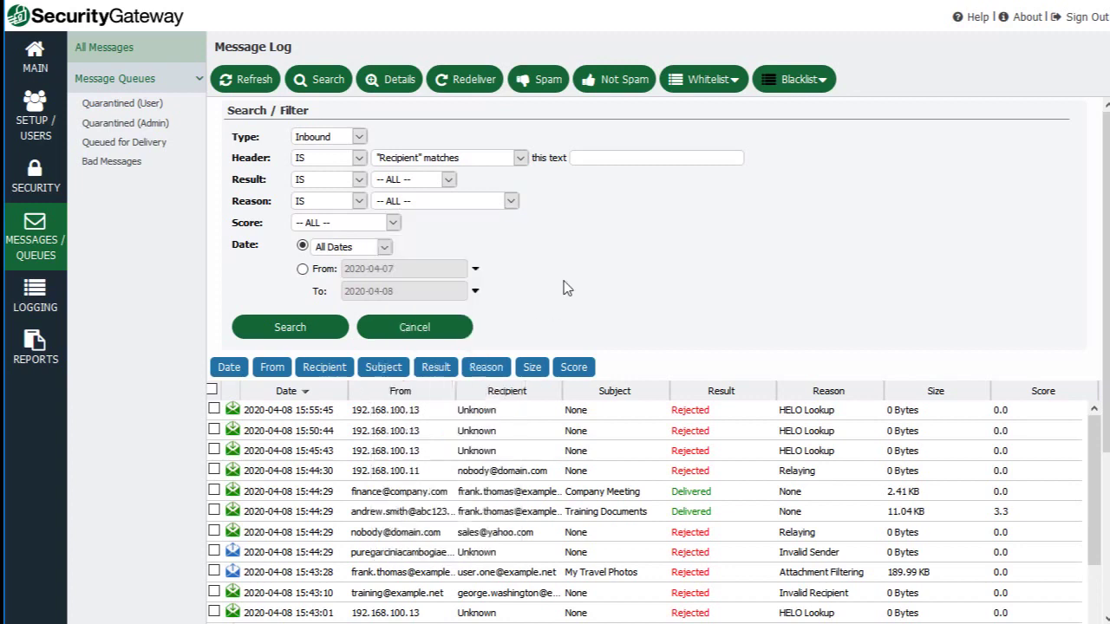
Review the Score filter's matching options and switch the Date filter to a From/To date range
{"action": "left_click", "coordinate": [391, 223]}
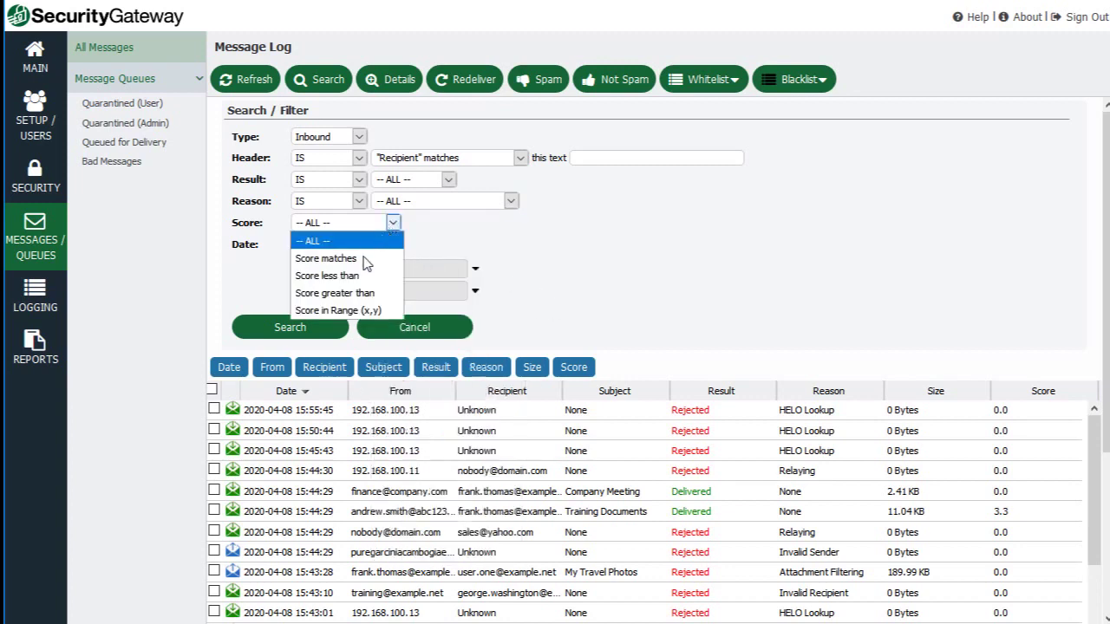
{"action": "left_click", "coordinate": [418, 253]}
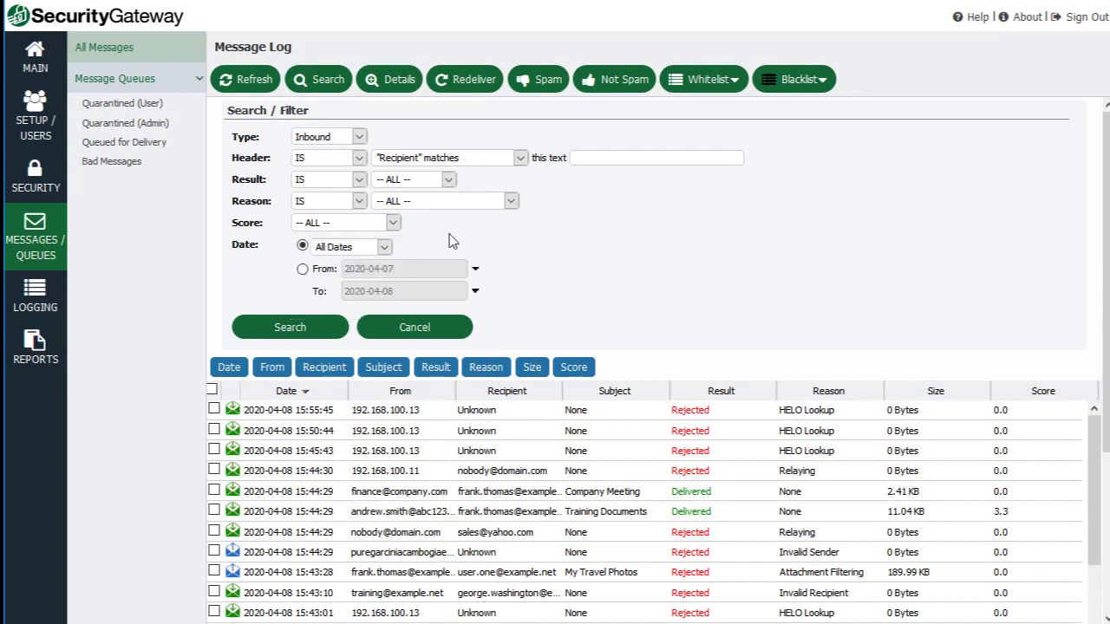
{"action": "left_click", "coordinate": [303, 269]}
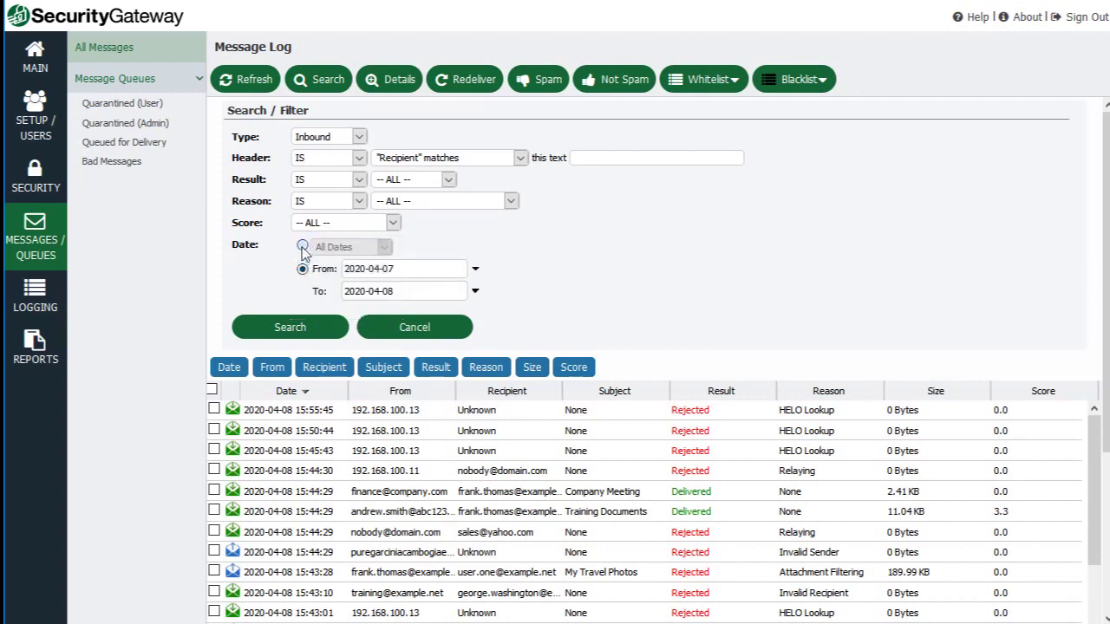
{"action": "left_click", "coordinate": [302, 245]}
{"action": "left_click", "coordinate": [303, 269]}
Open the details of the inbound message logged at 15:43:10 that was rejected for Invalid Recipient
{"action": "scroll", "coordinate": [326, 208], "scroll_direction": "down", "scroll_amount": 5}
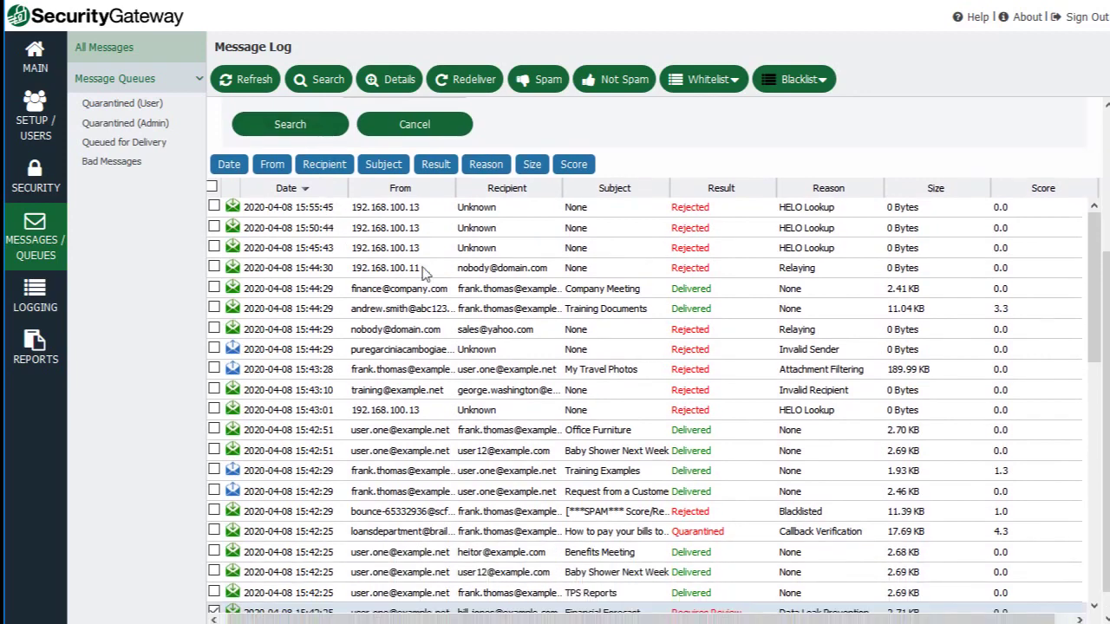
{"action": "scroll", "coordinate": [425, 273], "scroll_direction": "down", "scroll_amount": 2}
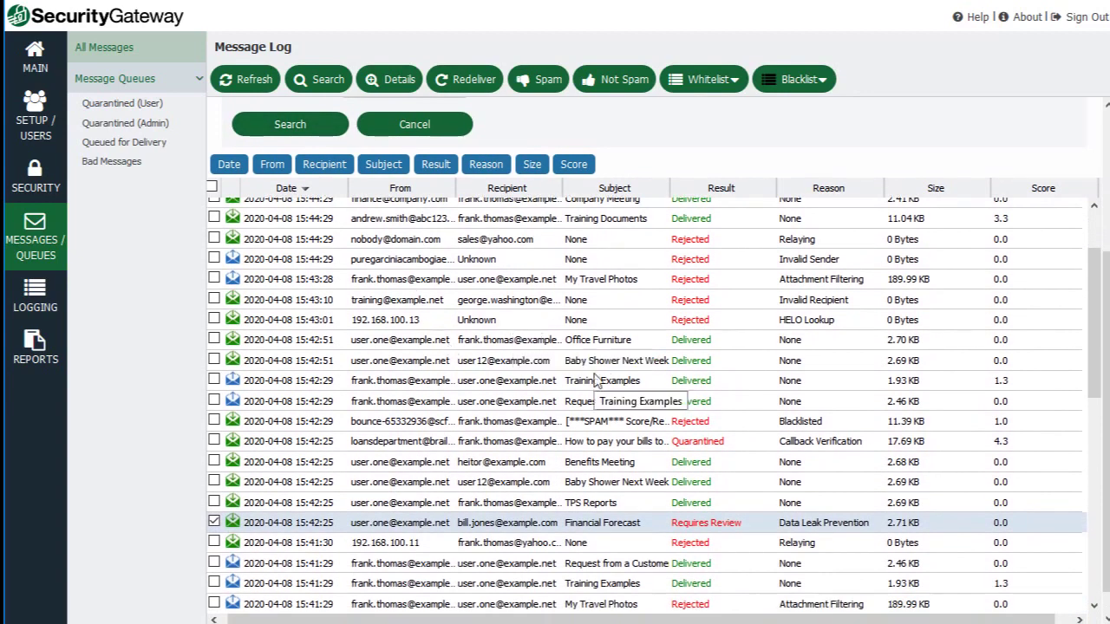
{"action": "left_click", "coordinate": [701, 328]}
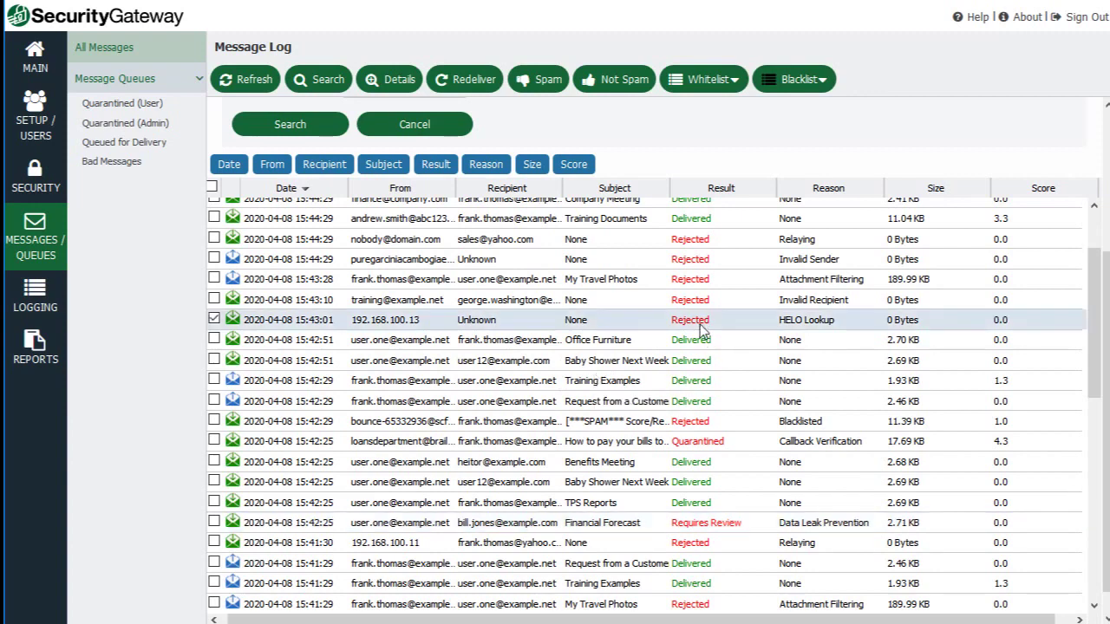
{"action": "scroll", "coordinate": [702, 416], "scroll_direction": "down", "scroll_amount": 1}
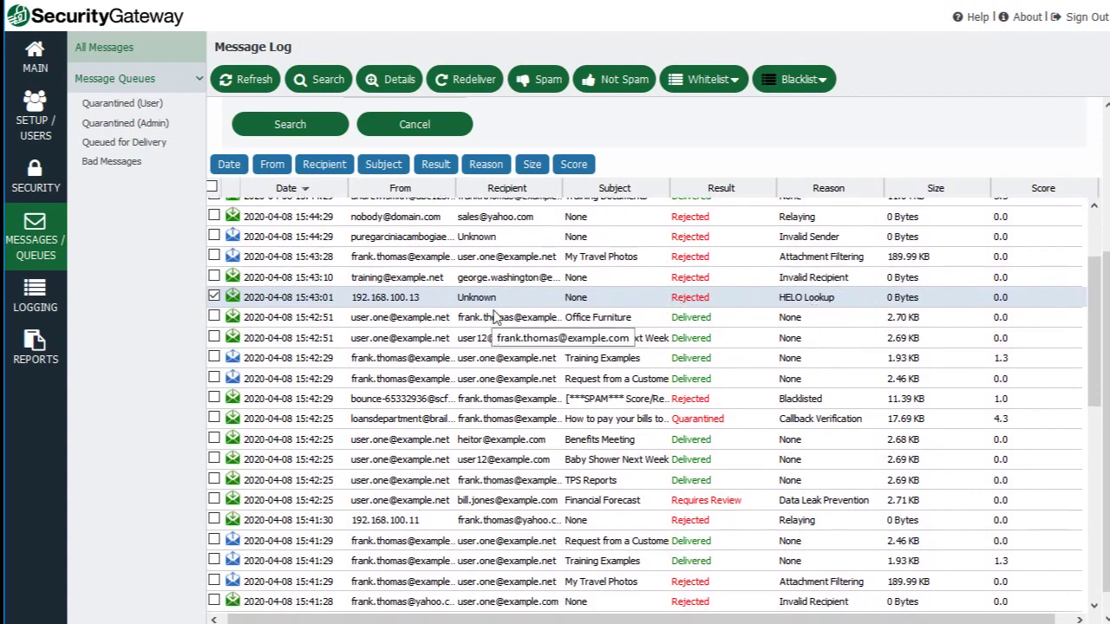
{"action": "left_click", "coordinate": [482, 281]}
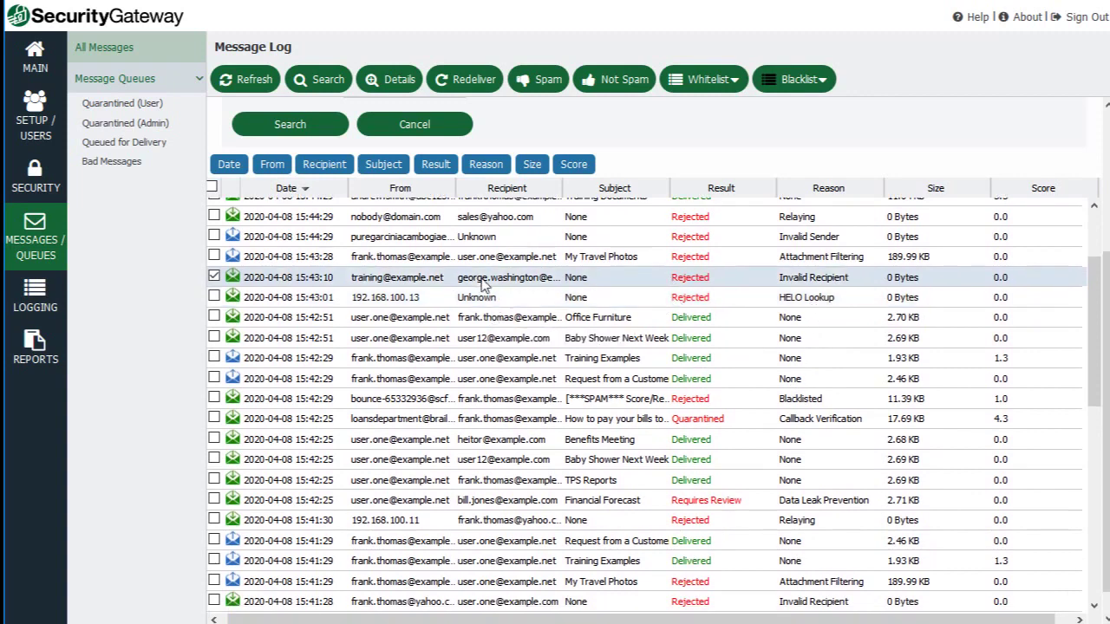
{"action": "double_click", "coordinate": [535, 281]}
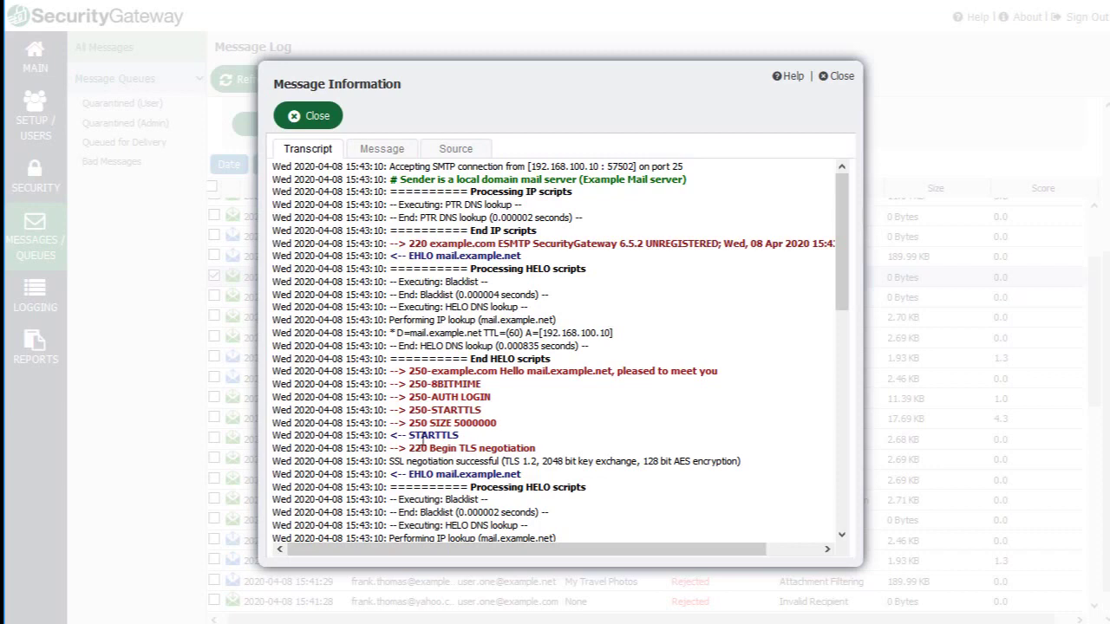
Examine the transcript's opening section through the IP and HELO scripts and TLS negotiation to the repeated EHLO line
{"action": "scroll", "coordinate": [437, 438], "scroll_direction": "down", "scroll_amount": 1}
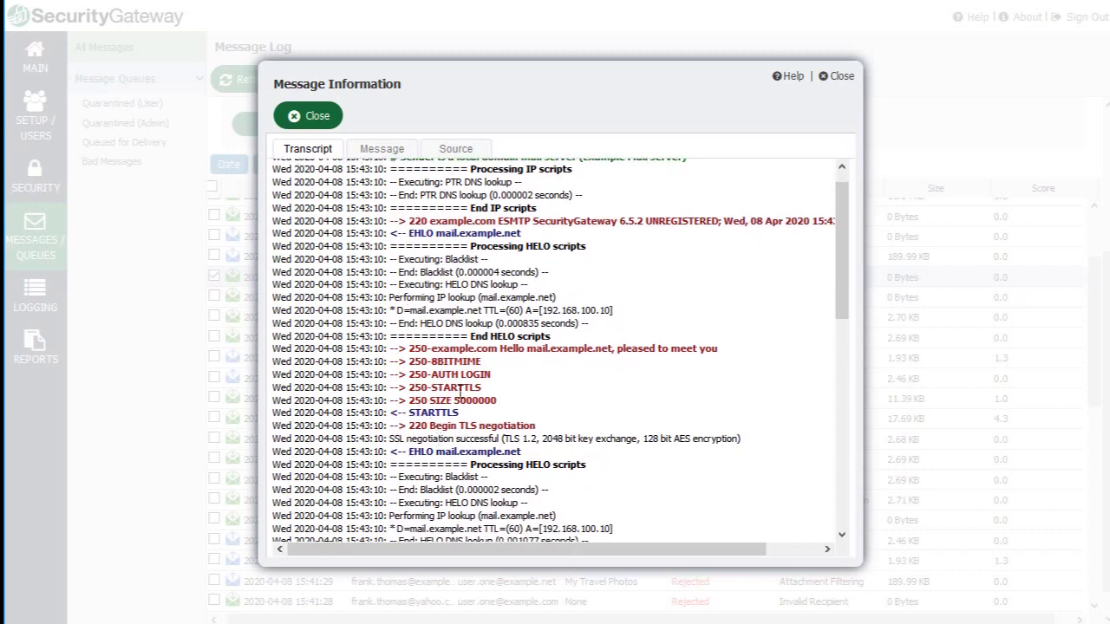
{"action": "scroll", "coordinate": [459, 387], "scroll_direction": "down", "scroll_amount": 4}
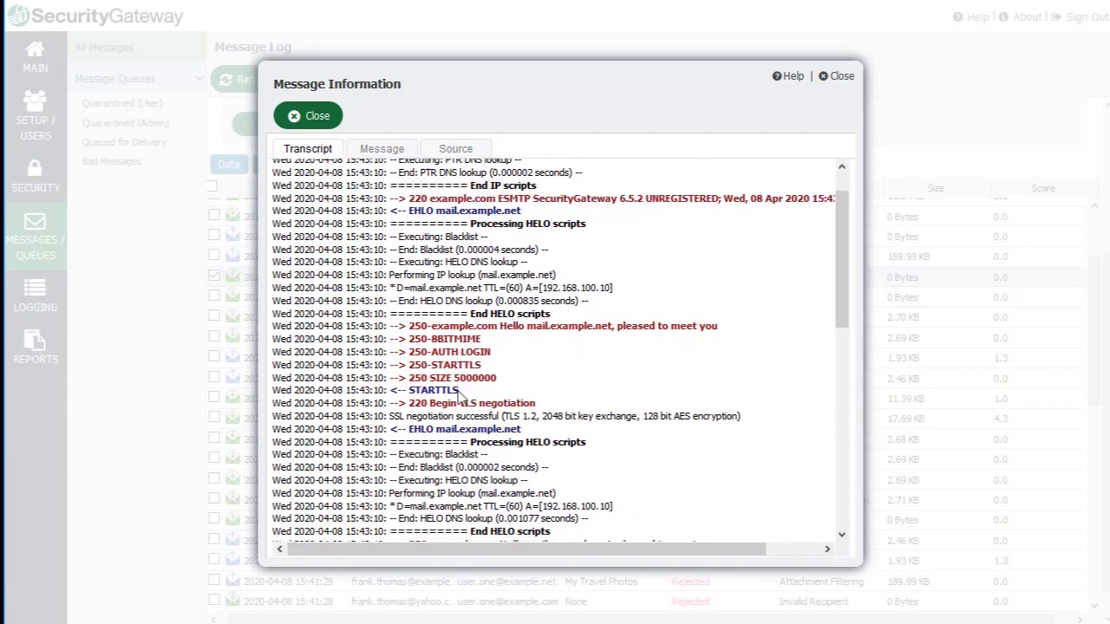
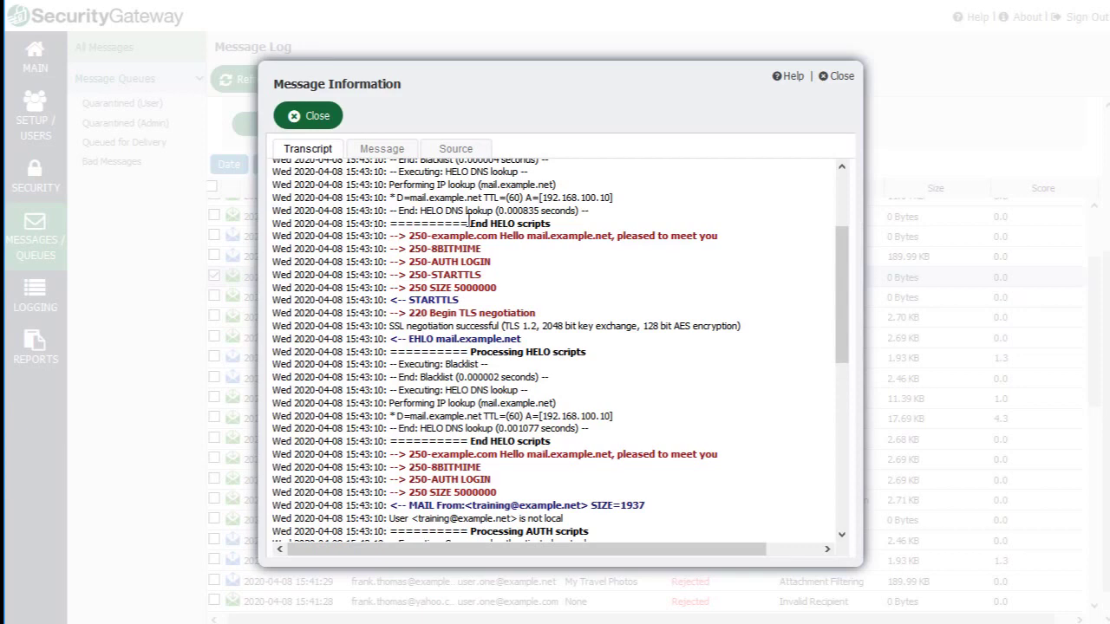
{"action": "scroll", "coordinate": [390, 356], "scroll_direction": "down", "scroll_amount": 5}
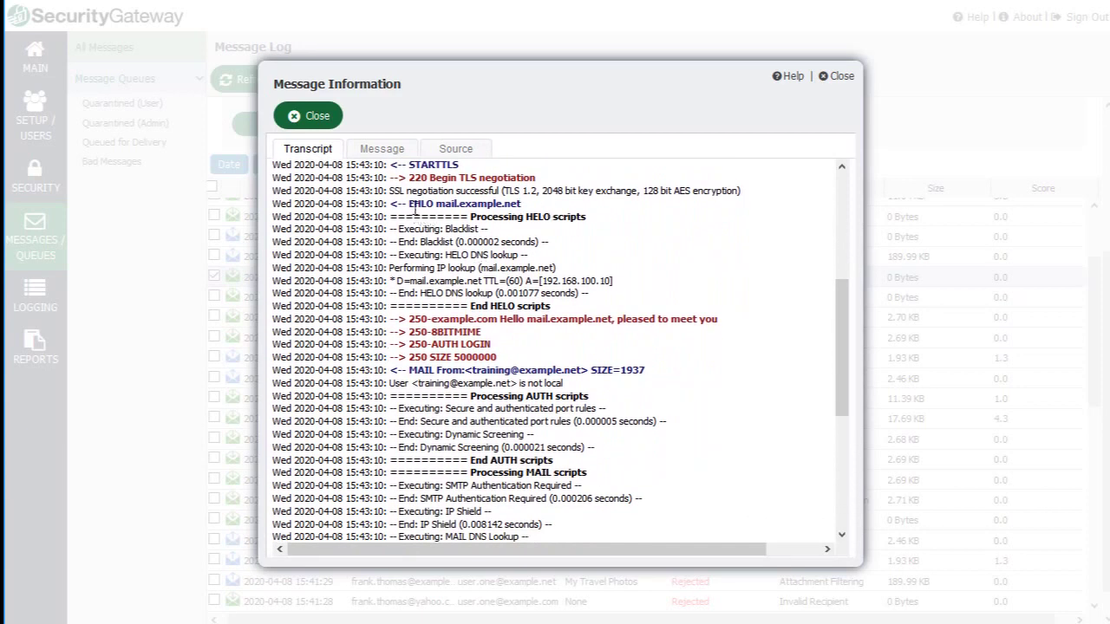
{"action": "left_click_drag", "start_coordinate": [408, 203], "coordinate": [534, 211]}
{"action": "left_click", "coordinate": [534, 213]}
Examine the server's 250 replies to the second EHLO, including the greeting, 8BITMIME and AUTH LOGIN lines
{"action": "scroll", "coordinate": [438, 306], "scroll_direction": "down", "scroll_amount": 2}
{"action": "scroll", "coordinate": [438, 307], "scroll_direction": "down", "scroll_amount": 3}
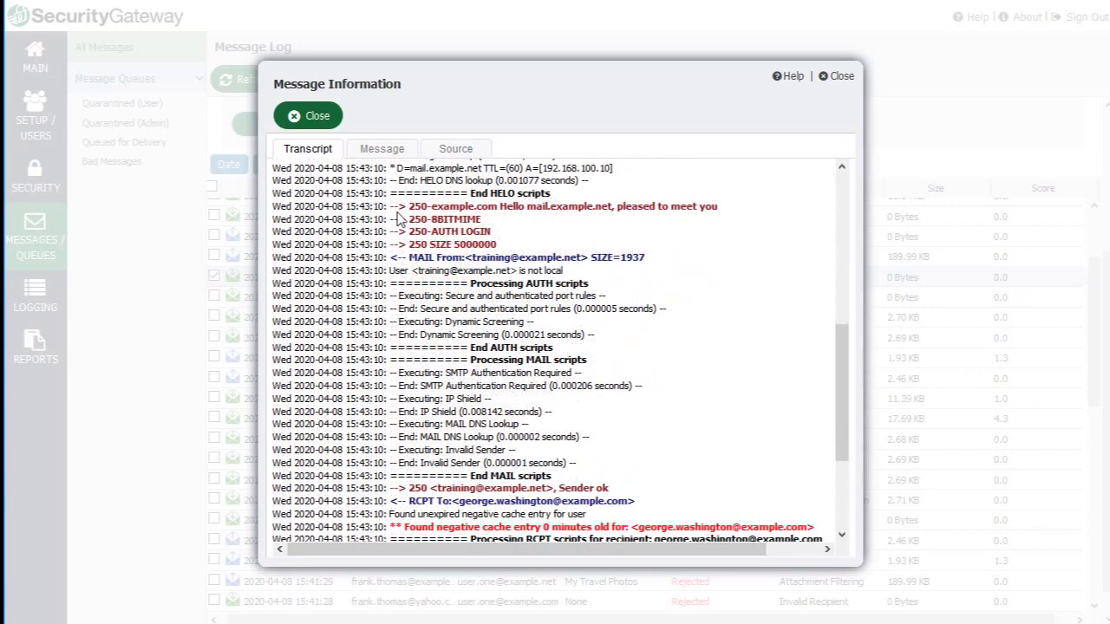
{"action": "left_click_drag", "start_coordinate": [420, 208], "coordinate": [698, 206]}
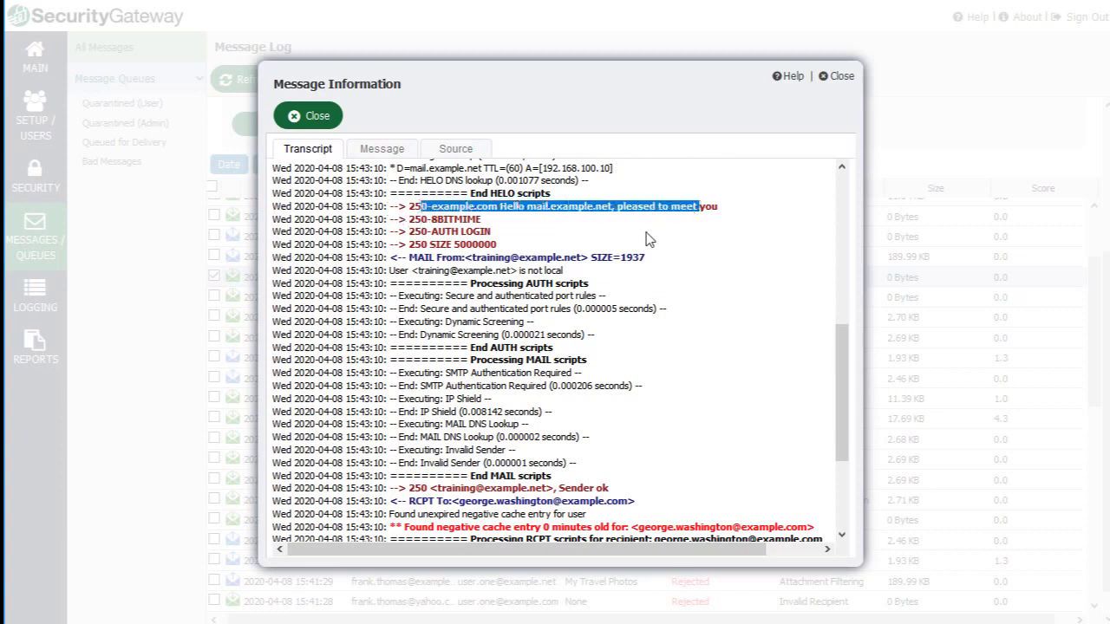
{"action": "left_click", "coordinate": [642, 241]}
{"action": "left_click_drag", "start_coordinate": [408, 219], "coordinate": [489, 232]}
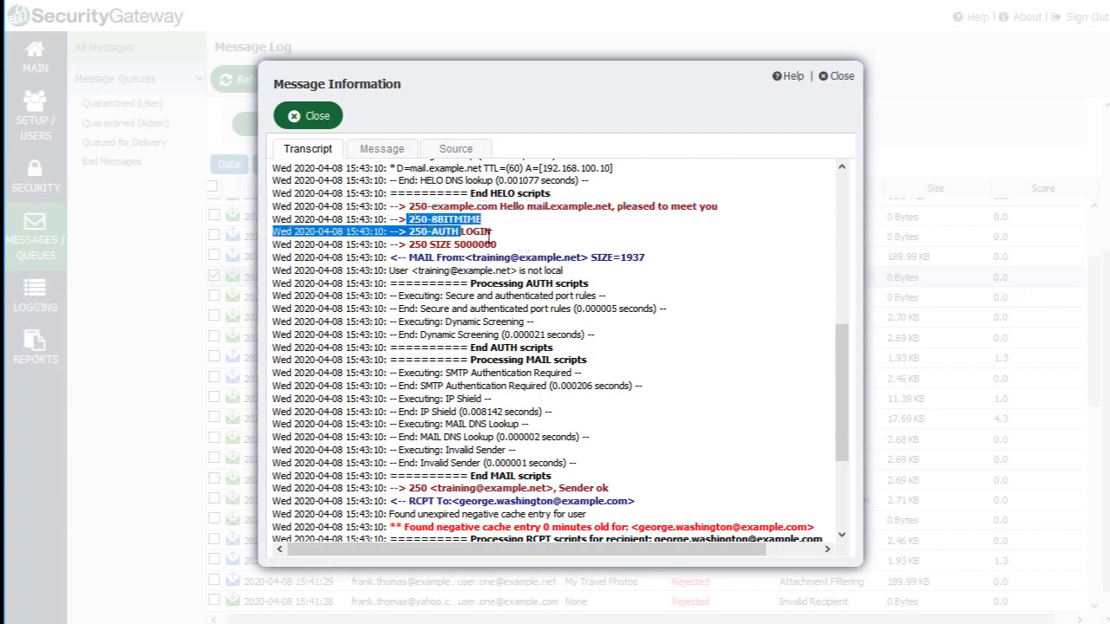
{"action": "left_click", "coordinate": [456, 239]}
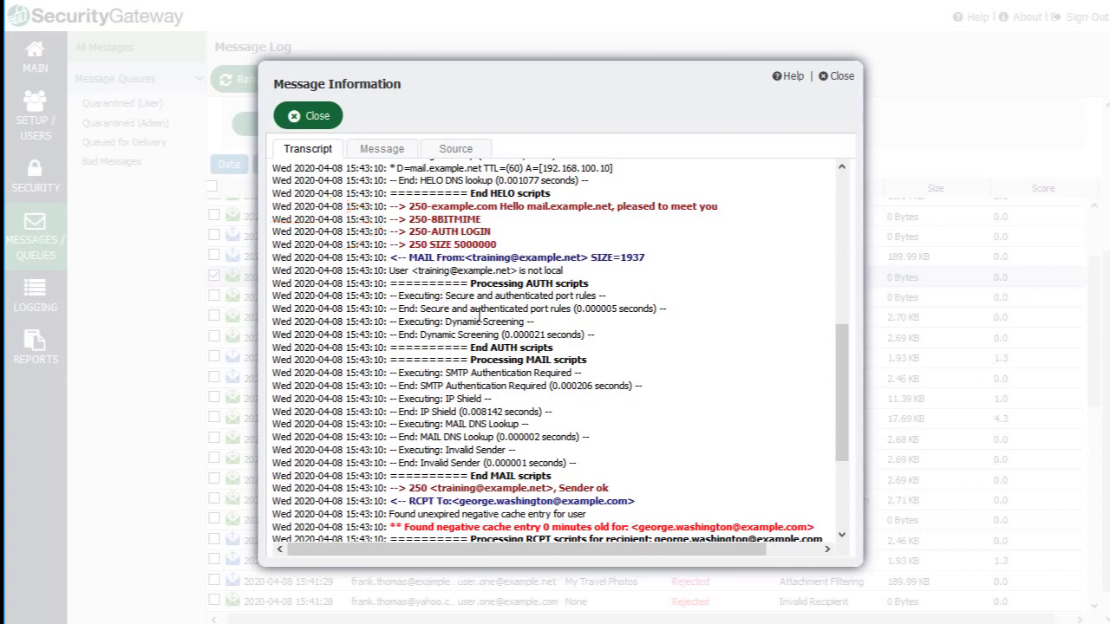
Examine the transcript's AUTH and MAIL scripts, the RCPT To command and the negative cache entry for the recipient
{"action": "scroll", "coordinate": [464, 327], "scroll_direction": "down", "scroll_amount": 3}
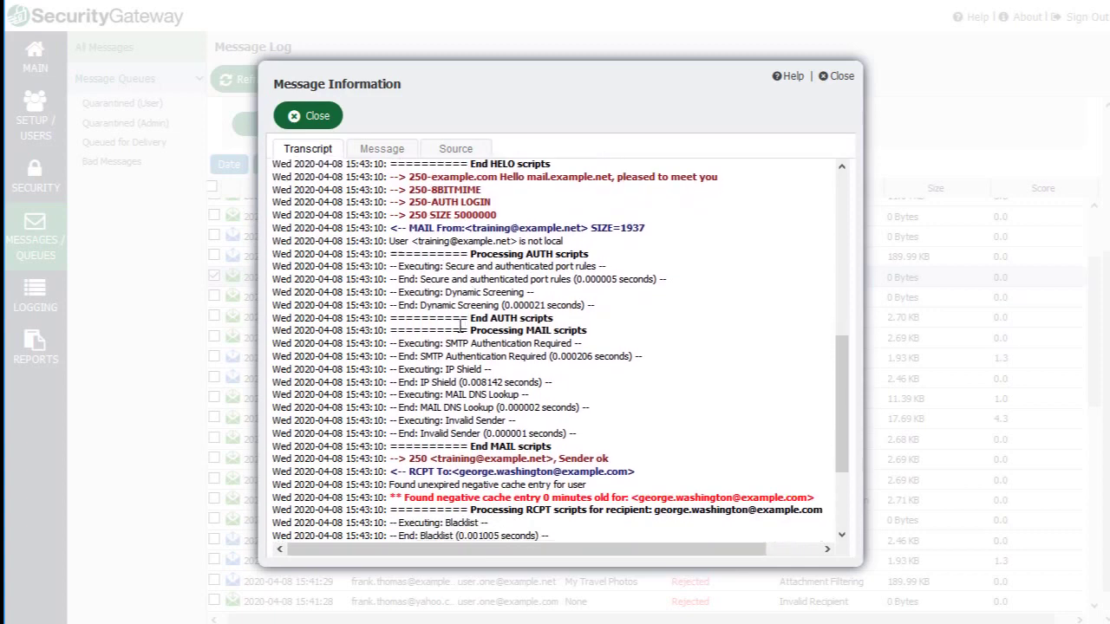
{"action": "scroll", "coordinate": [461, 328], "scroll_direction": "down", "scroll_amount": 1}
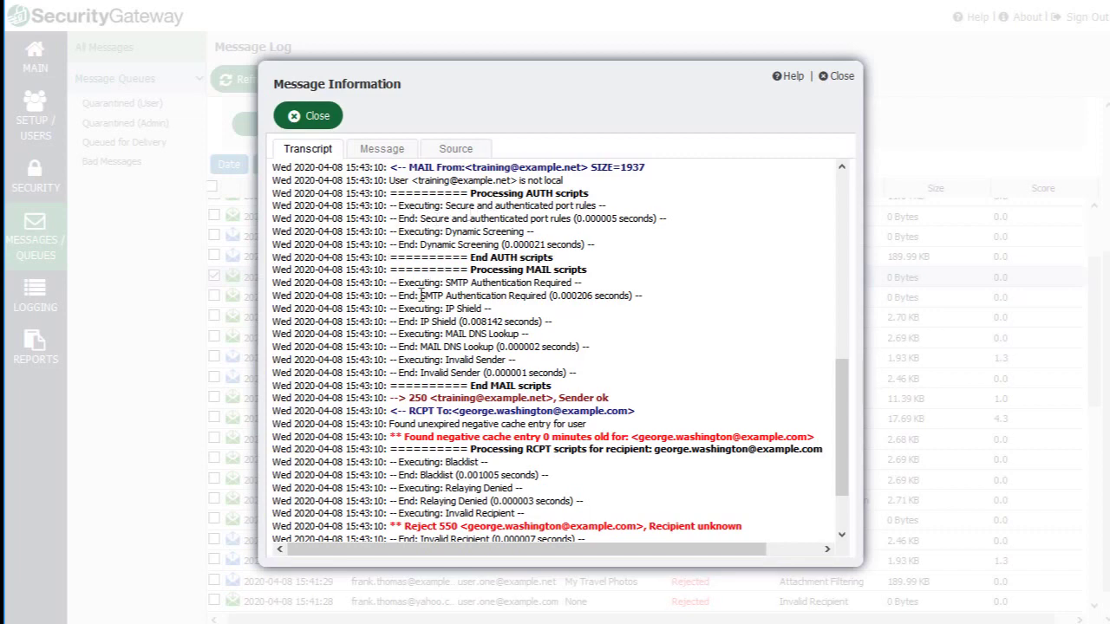
{"action": "scroll", "coordinate": [420, 304], "scroll_direction": "down", "scroll_amount": 3}
{"action": "scroll", "coordinate": [420, 305], "scroll_direction": "down", "scroll_amount": 1}
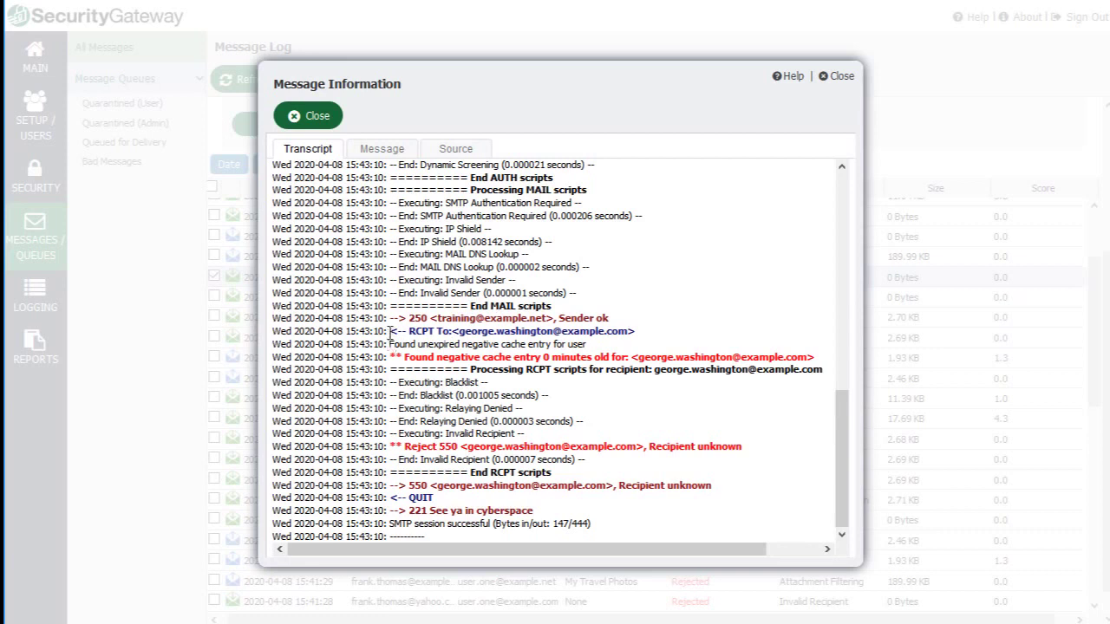
{"action": "left_click_drag", "start_coordinate": [391, 332], "coordinate": [650, 338]}
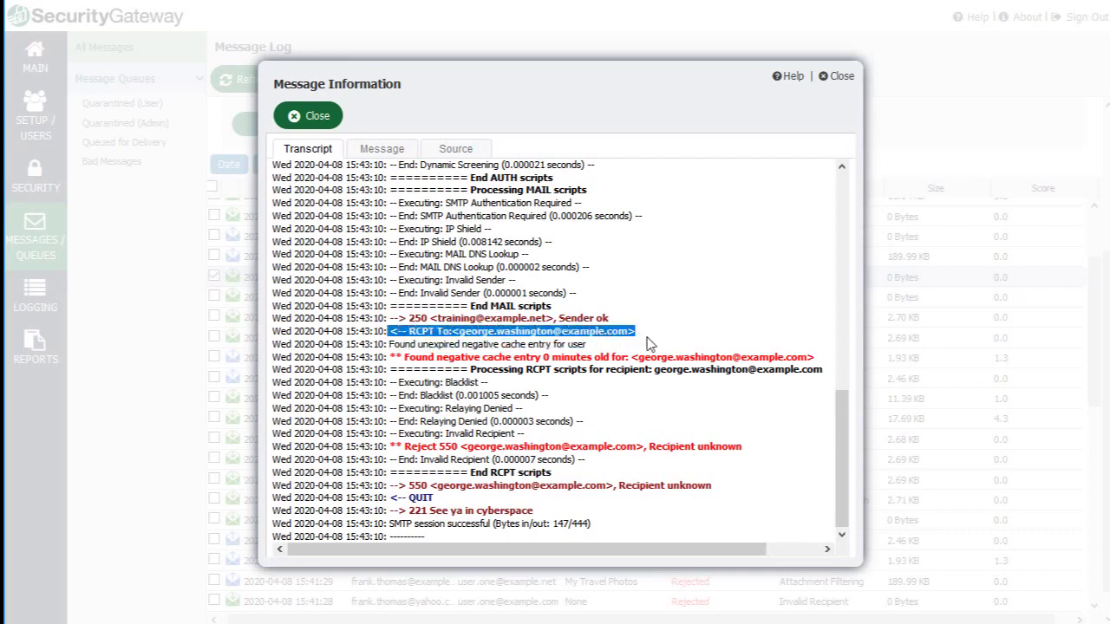
{"action": "left_click", "coordinate": [524, 358]}
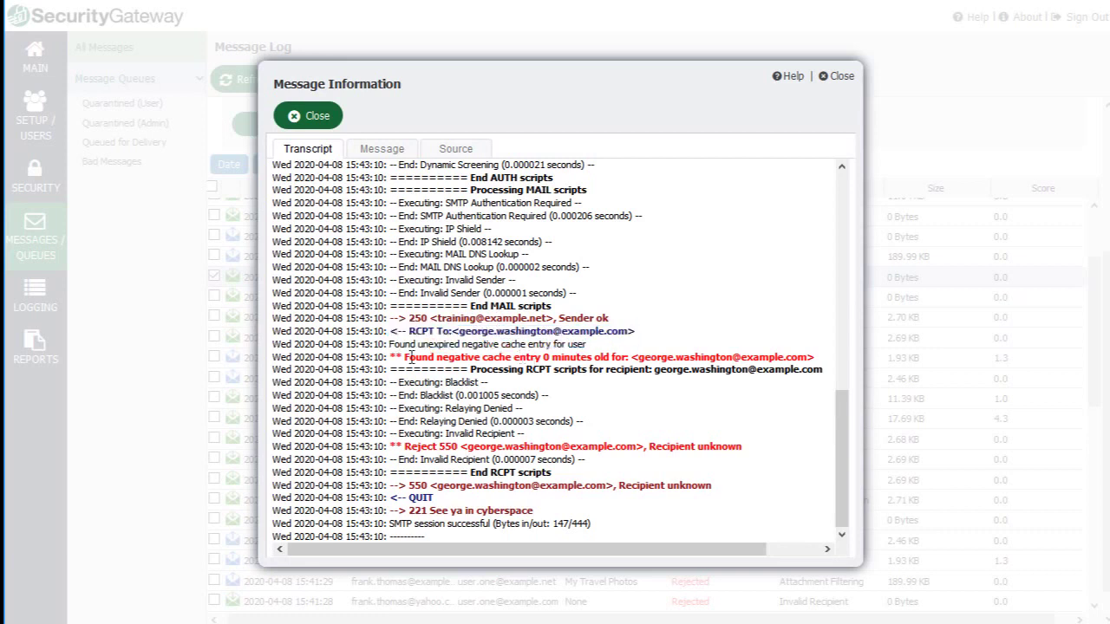
{"action": "left_click_drag", "start_coordinate": [389, 356], "coordinate": [824, 364]}
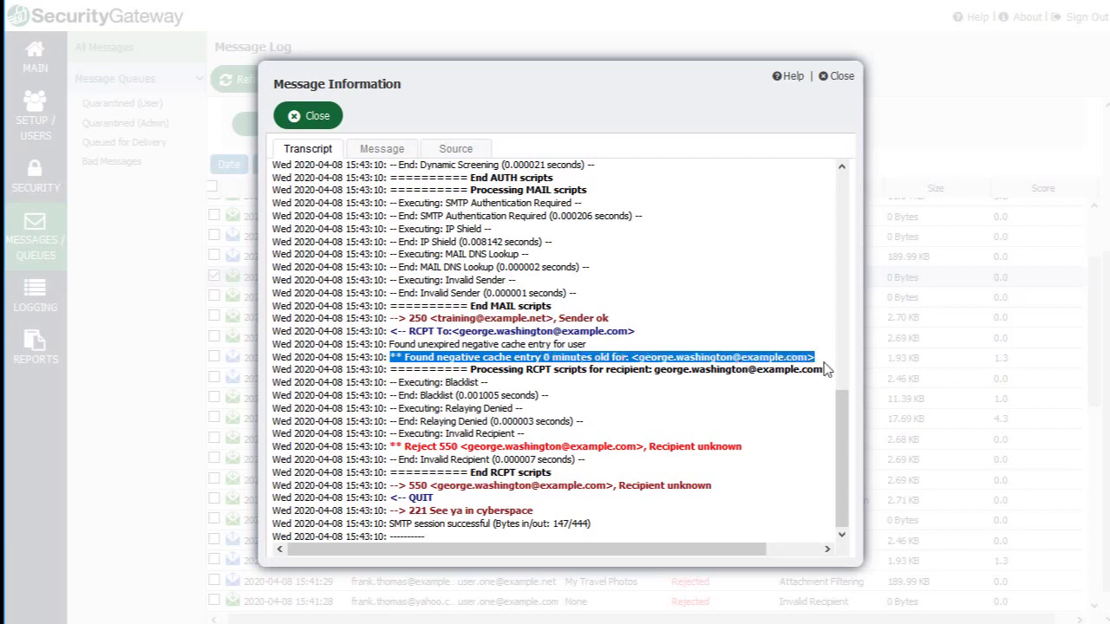
Examine the Reject 550 line and the Blacklist, Relaying Denied and Invalid Recipient checks run for the recipient
{"action": "left_click", "coordinate": [391, 448]}
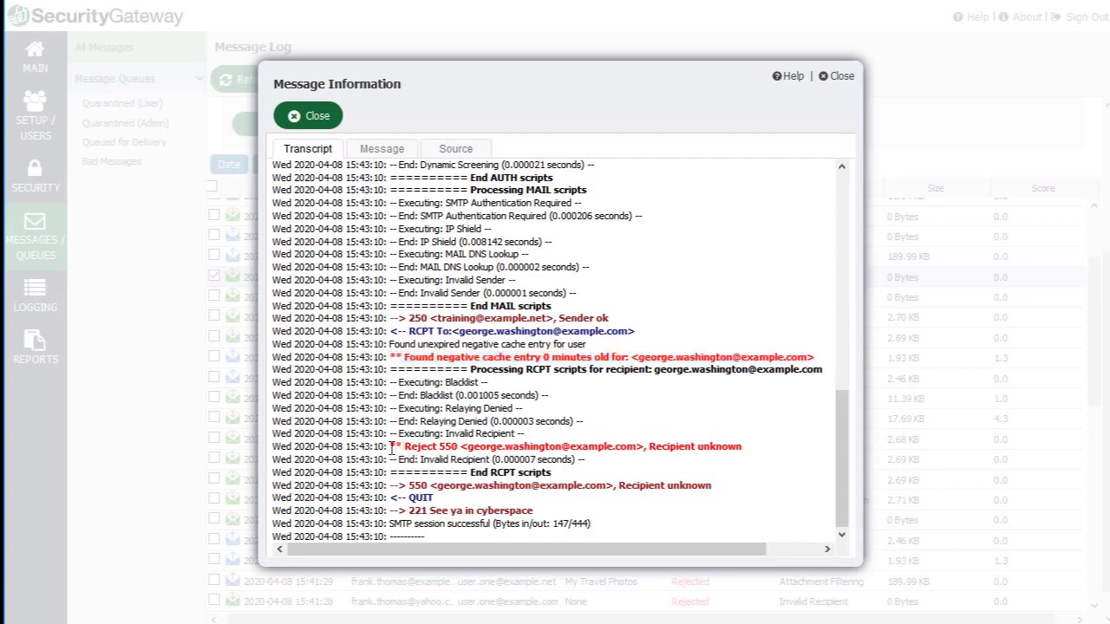
{"action": "left_click_drag", "start_coordinate": [391, 448], "coordinate": [754, 449]}
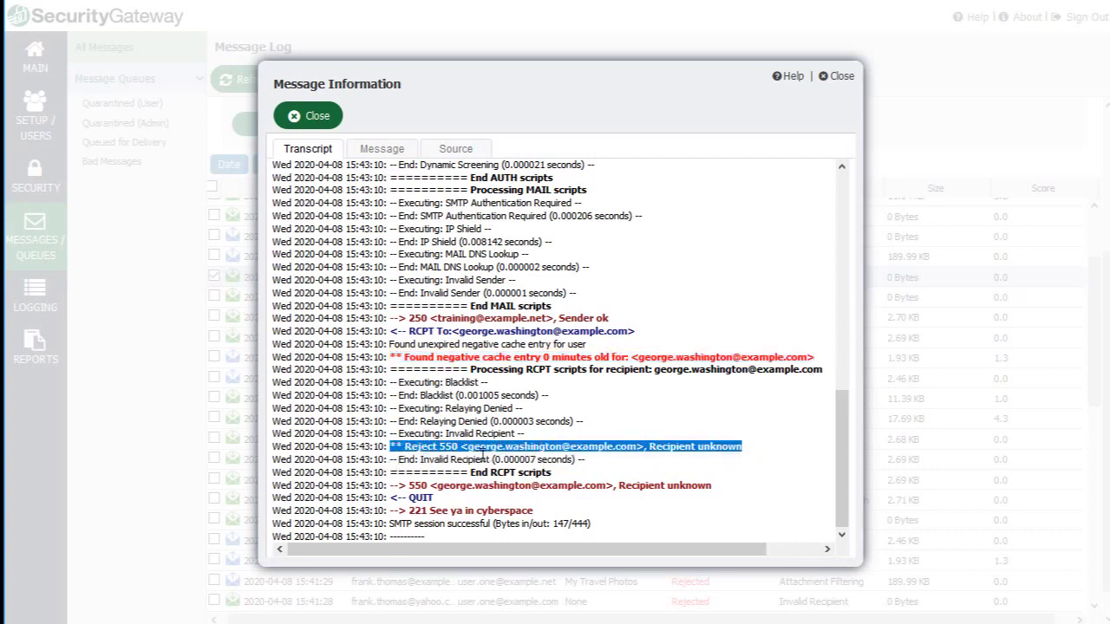
{"action": "left_click", "coordinate": [555, 446]}
{"action": "left_click_drag", "start_coordinate": [392, 433], "coordinate": [523, 431]}
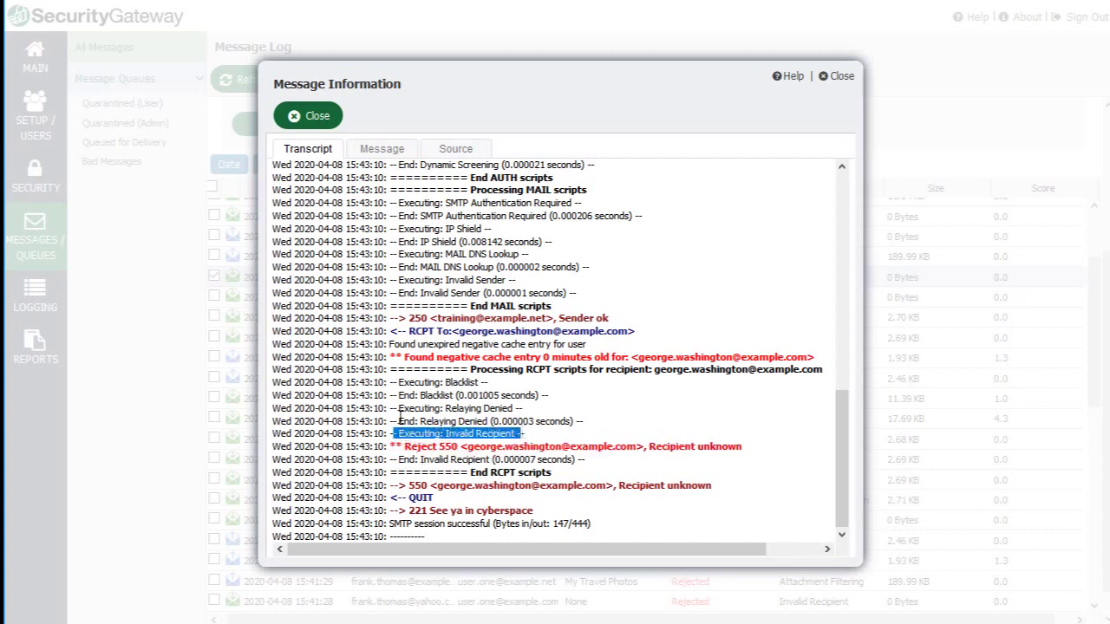
{"action": "left_click_drag", "start_coordinate": [390, 382], "coordinate": [491, 382]}
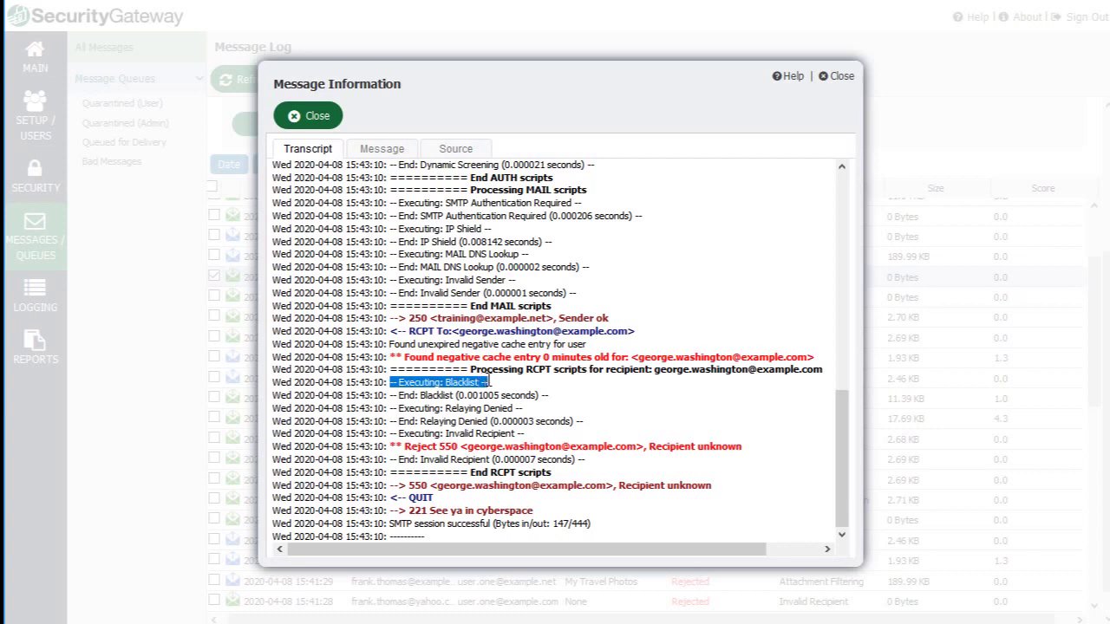
{"action": "left_click_drag", "start_coordinate": [390, 383], "coordinate": [486, 383]}
{"action": "left_click_drag", "start_coordinate": [392, 407], "coordinate": [524, 409]}
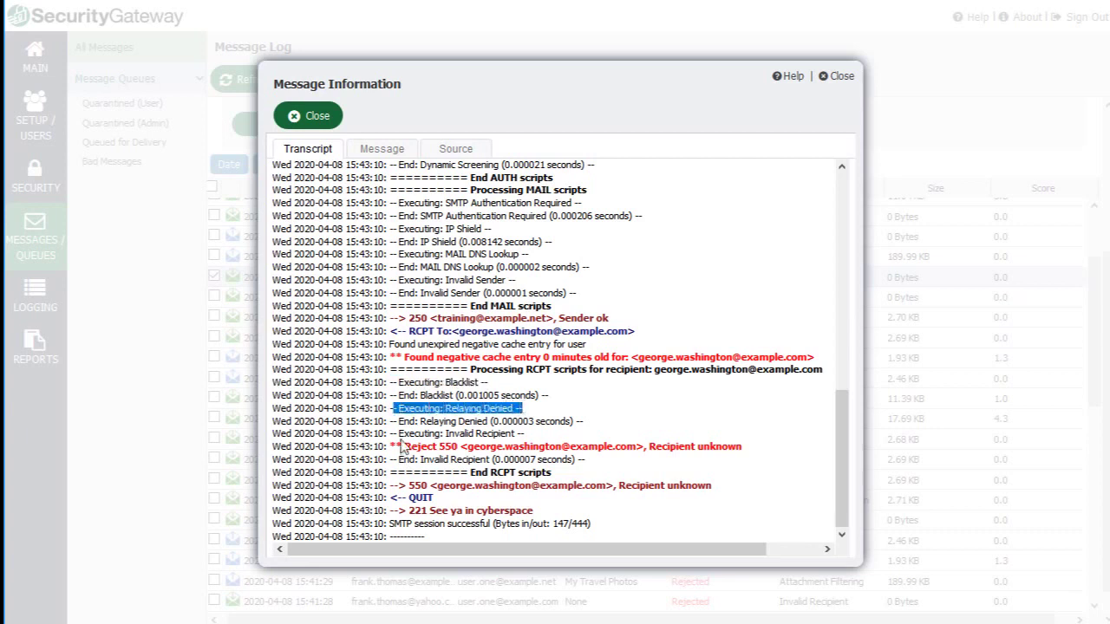
{"action": "left_click_drag", "start_coordinate": [398, 433], "coordinate": [526, 433]}
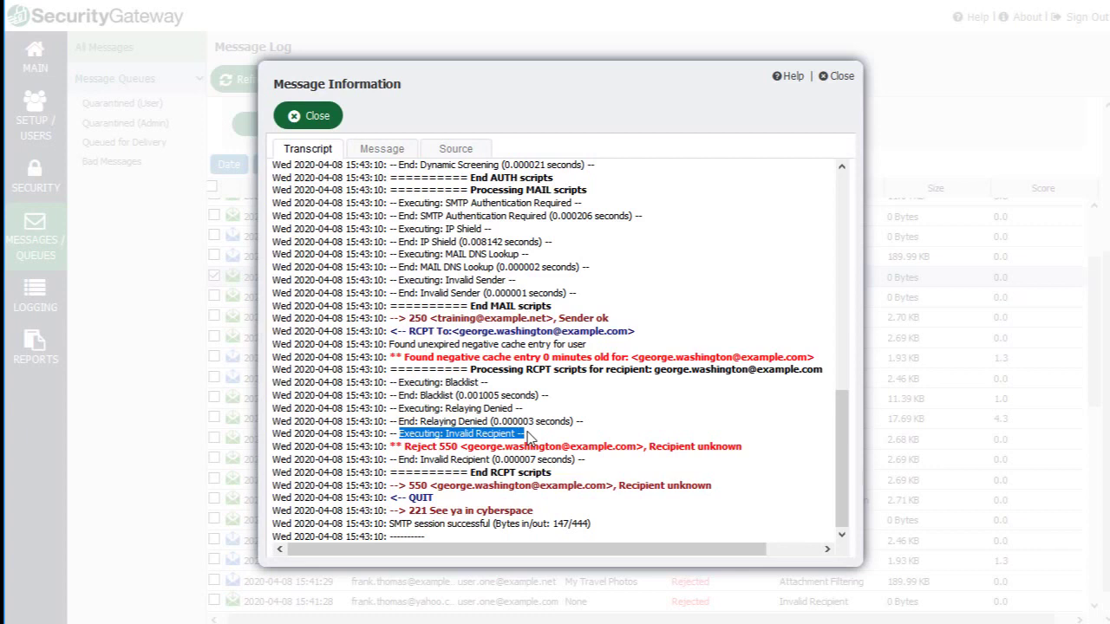
{"action": "left_click", "coordinate": [508, 445]}
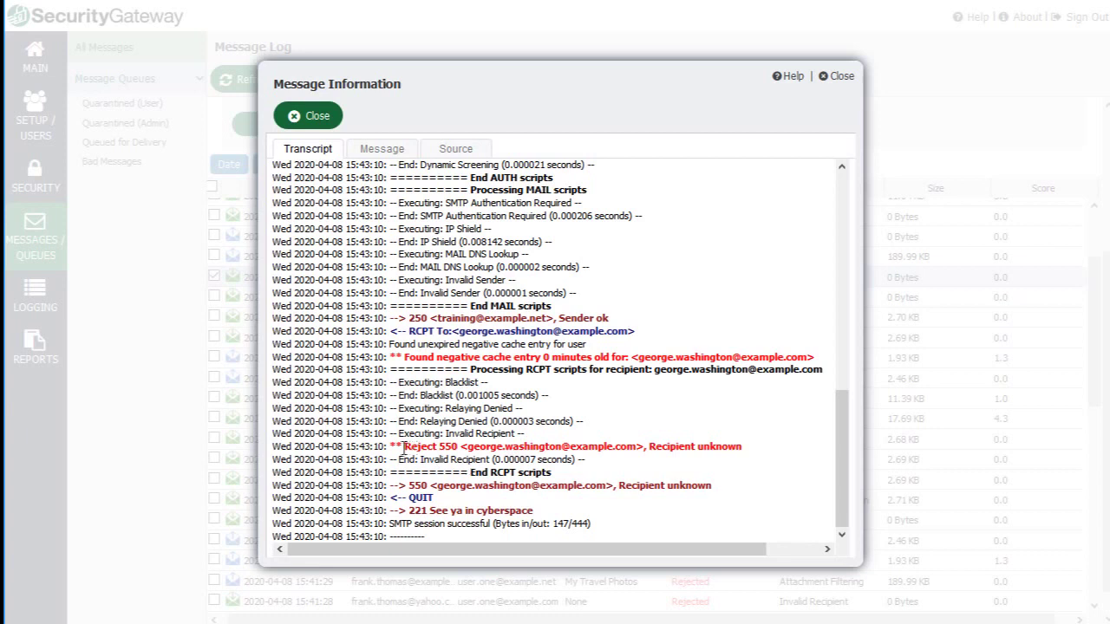
Trace the transcript from the Reject 550 line through the 550 reply and QUIT to the end of the SMTP session
{"action": "left_click_drag", "start_coordinate": [394, 447], "coordinate": [754, 446]}
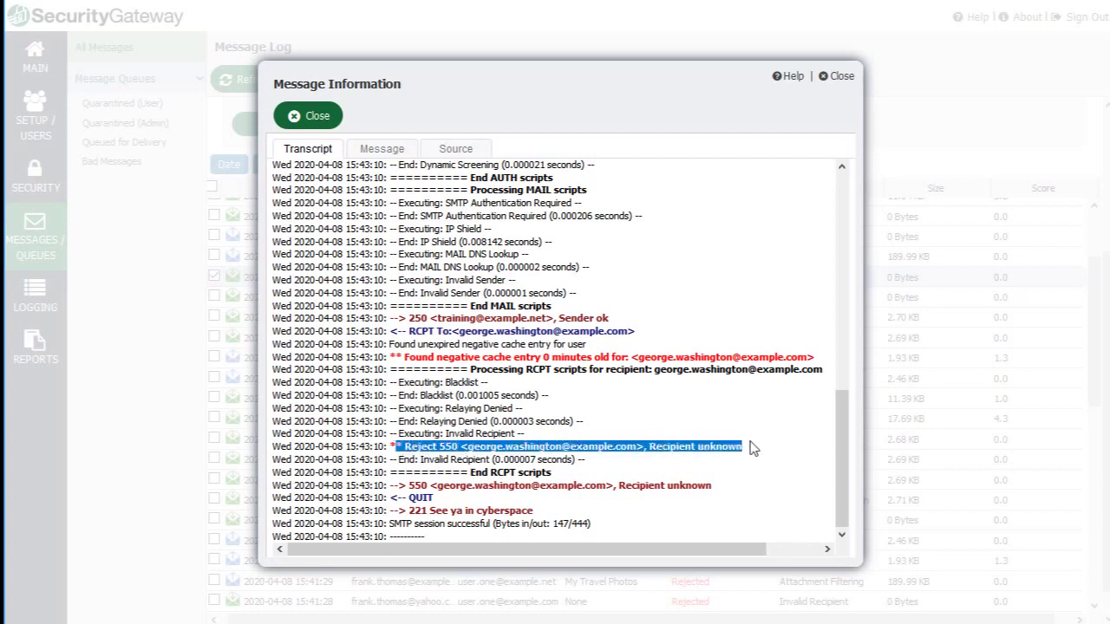
{"action": "left_click", "coordinate": [403, 485]}
{"action": "left_click_drag", "start_coordinate": [397, 486], "coordinate": [584, 524]}
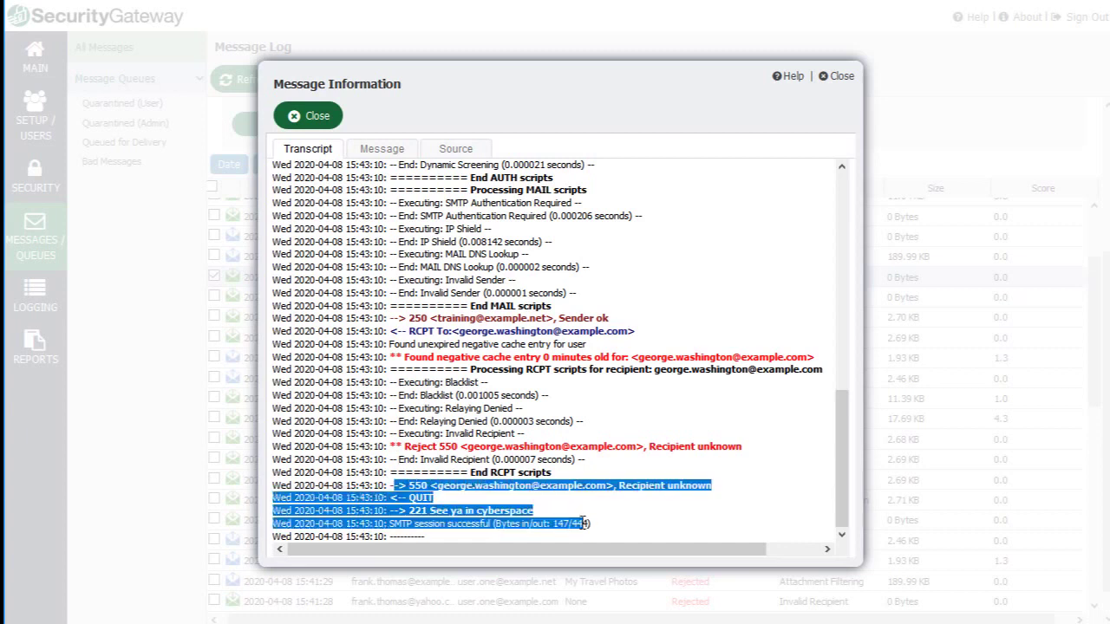
{"action": "left_click", "coordinate": [535, 520]}
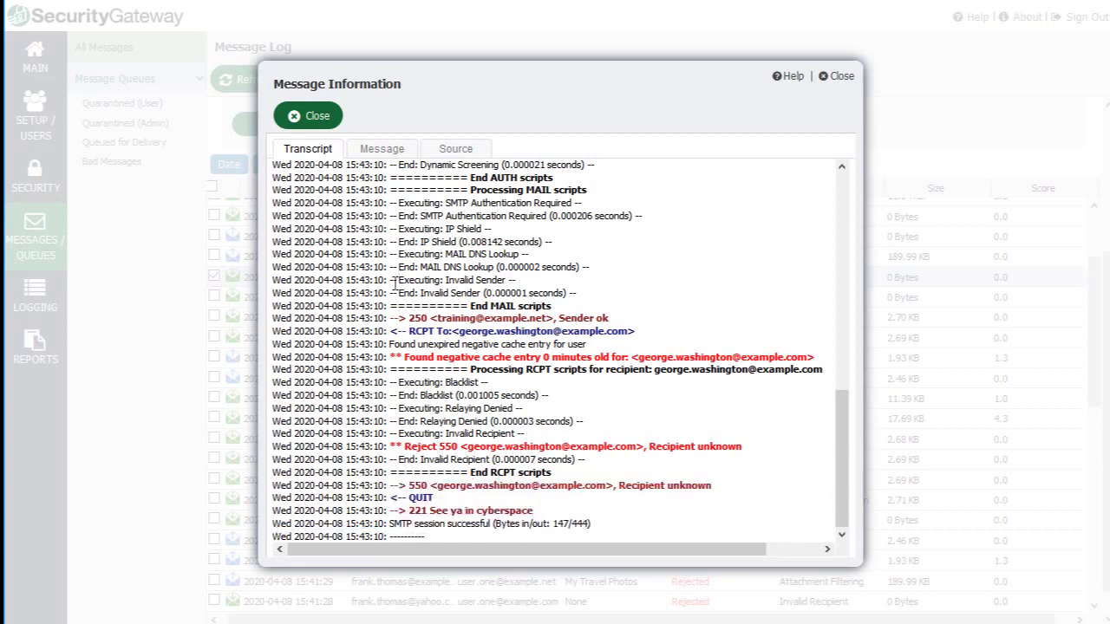
View the rejected message's content and its source
{"action": "left_click", "coordinate": [383, 154]}
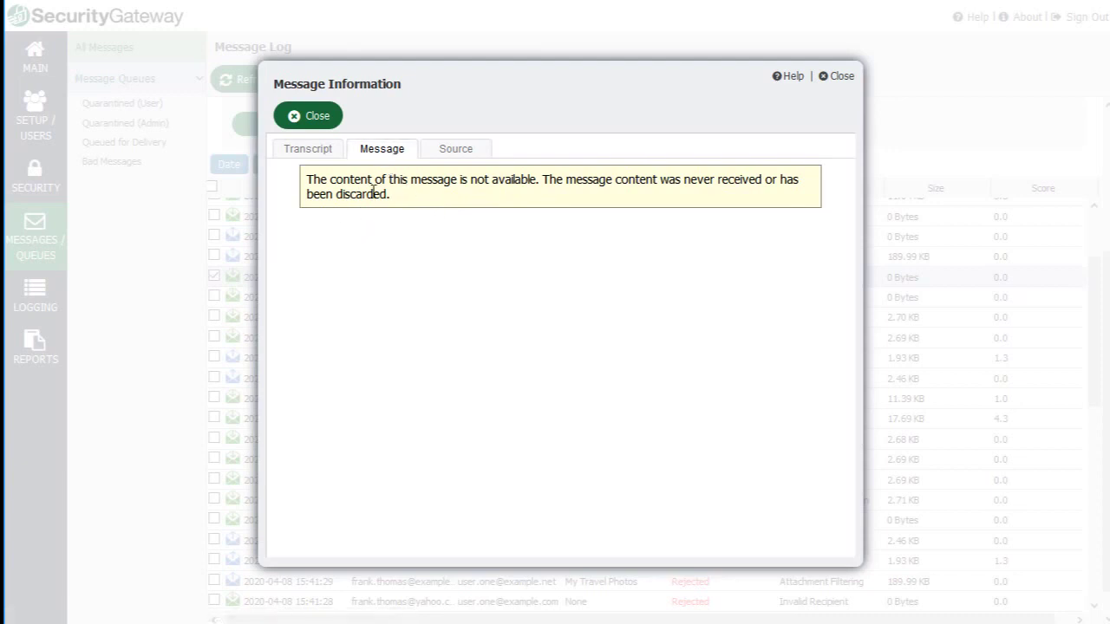
{"action": "left_click", "coordinate": [463, 156]}
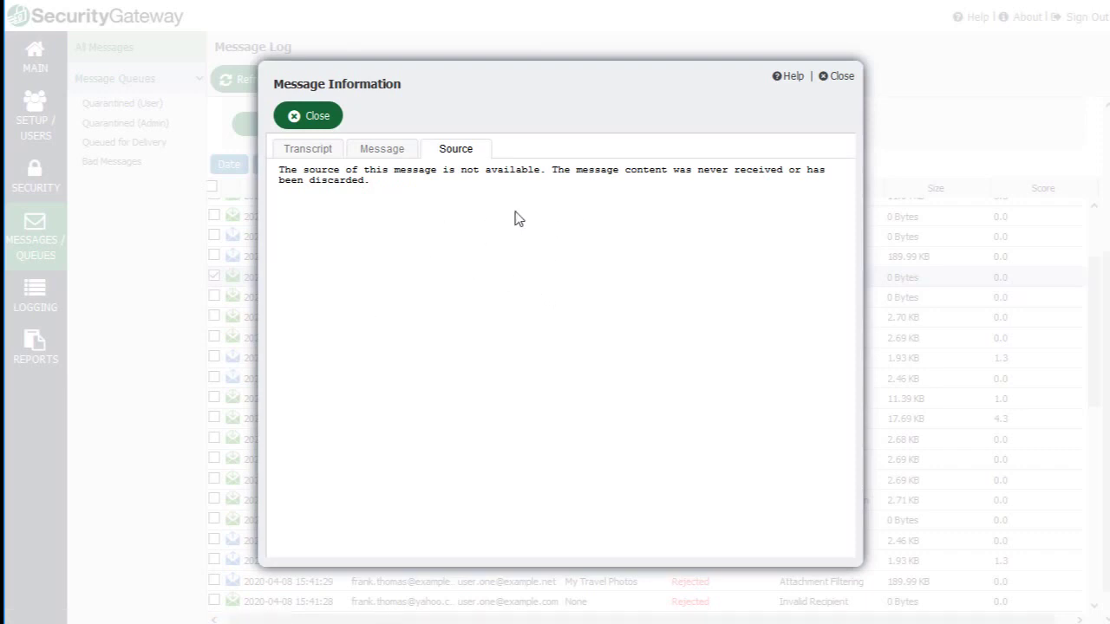
Close the current message details and open the transcript of the blacklisted message rejected at 15:37:33, down to its end
{"action": "left_click", "coordinate": [295, 119]}
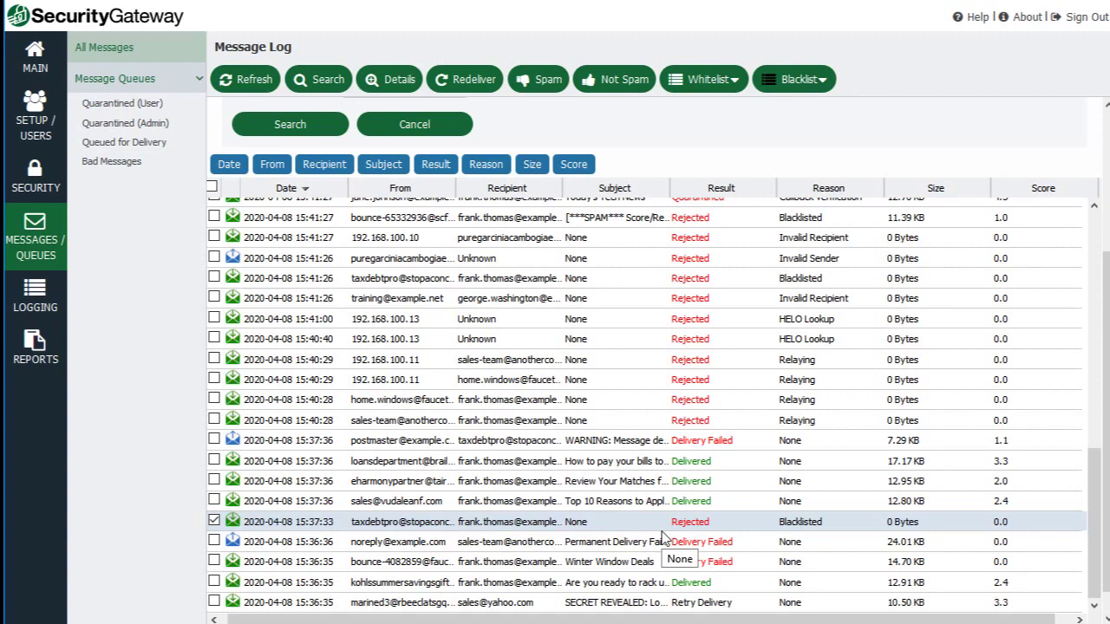
{"action": "double_click", "coordinate": [614, 525]}
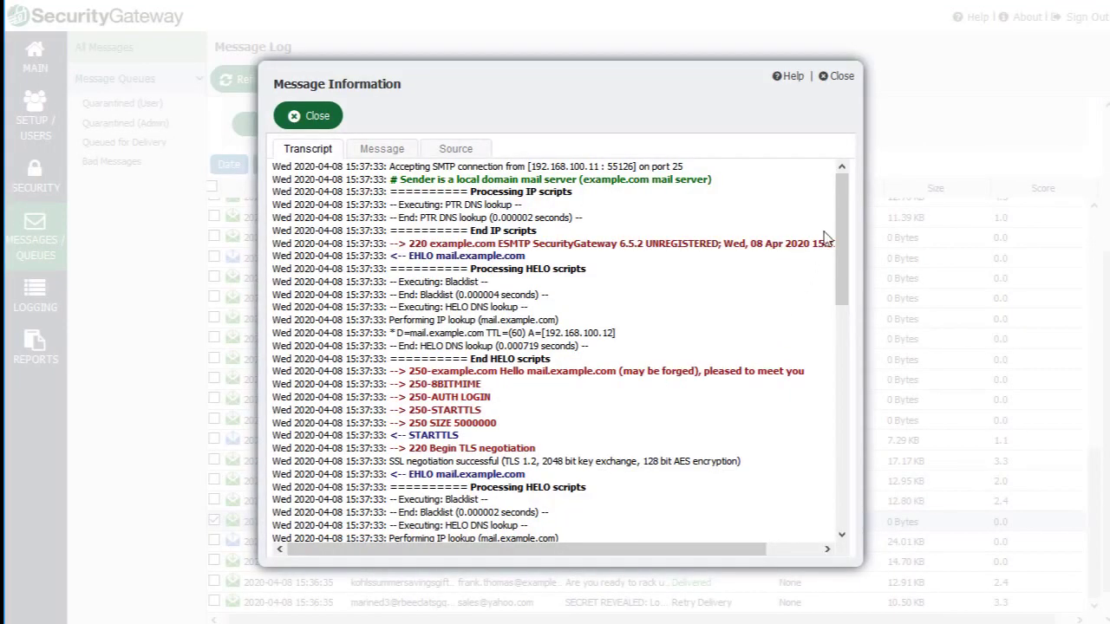
{"action": "left_click_drag", "start_coordinate": [839, 199], "coordinate": [837, 461]}
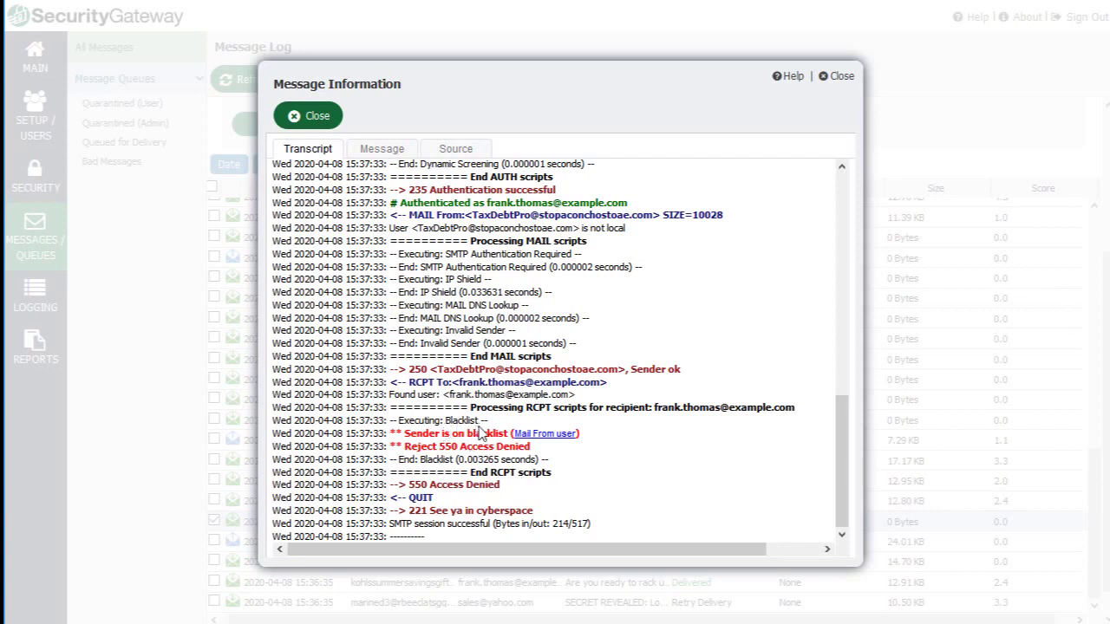
Examine the transcript's Blacklist check, the sender-on-blacklist entry and the Reject 550 Access Denied line, and close the message details
{"action": "left_click_drag", "start_coordinate": [486, 420], "coordinate": [273, 422]}
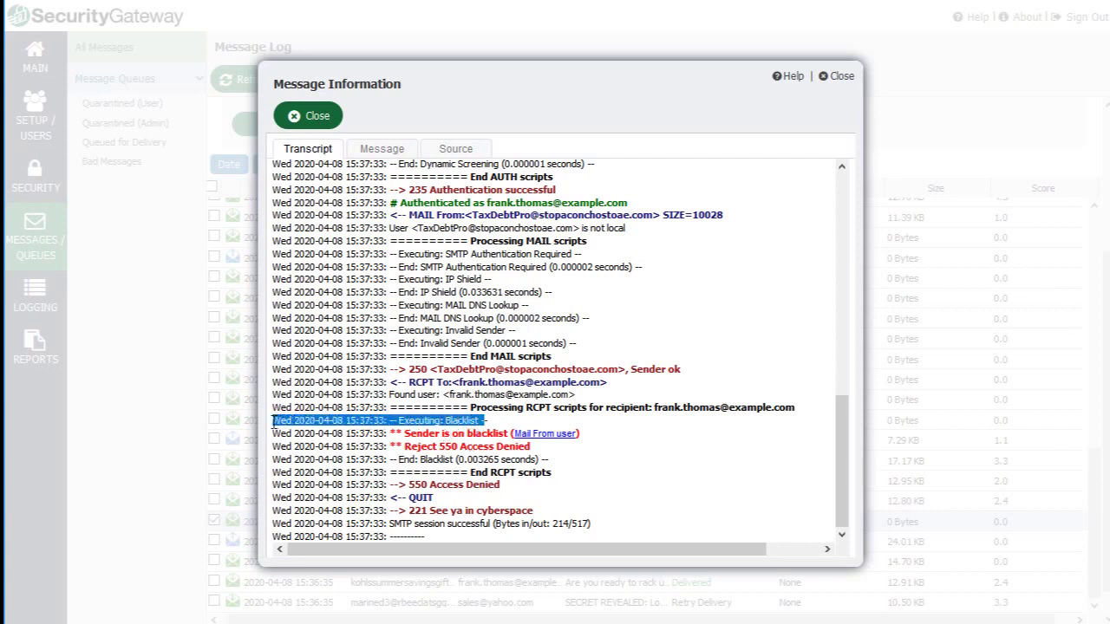
{"action": "left_click", "coordinate": [405, 432]}
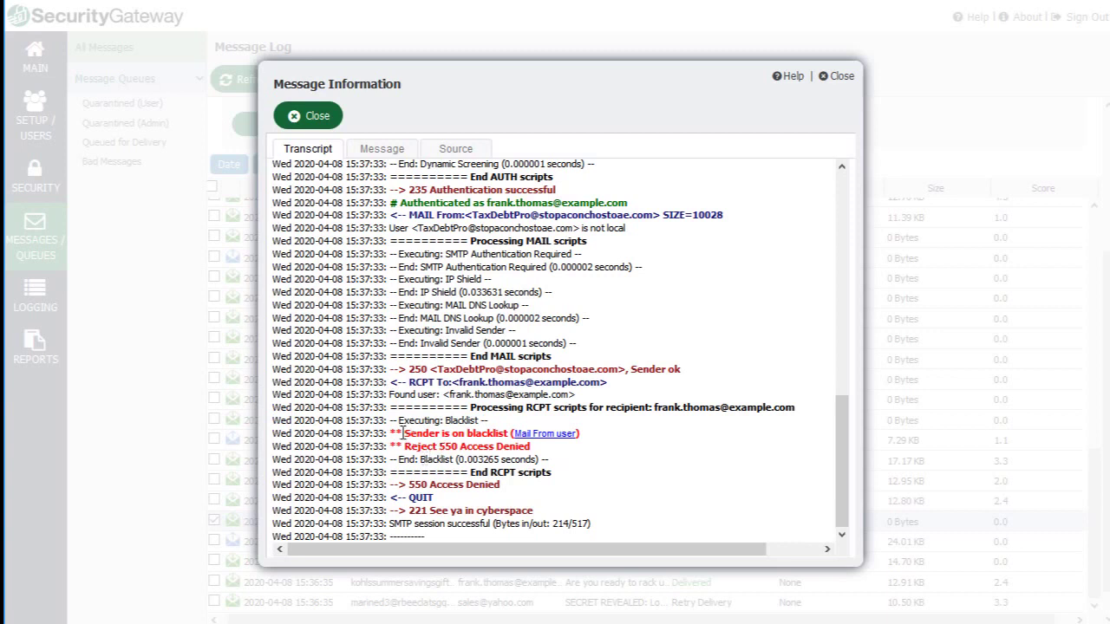
{"action": "left_click_drag", "start_coordinate": [403, 433], "coordinate": [565, 439]}
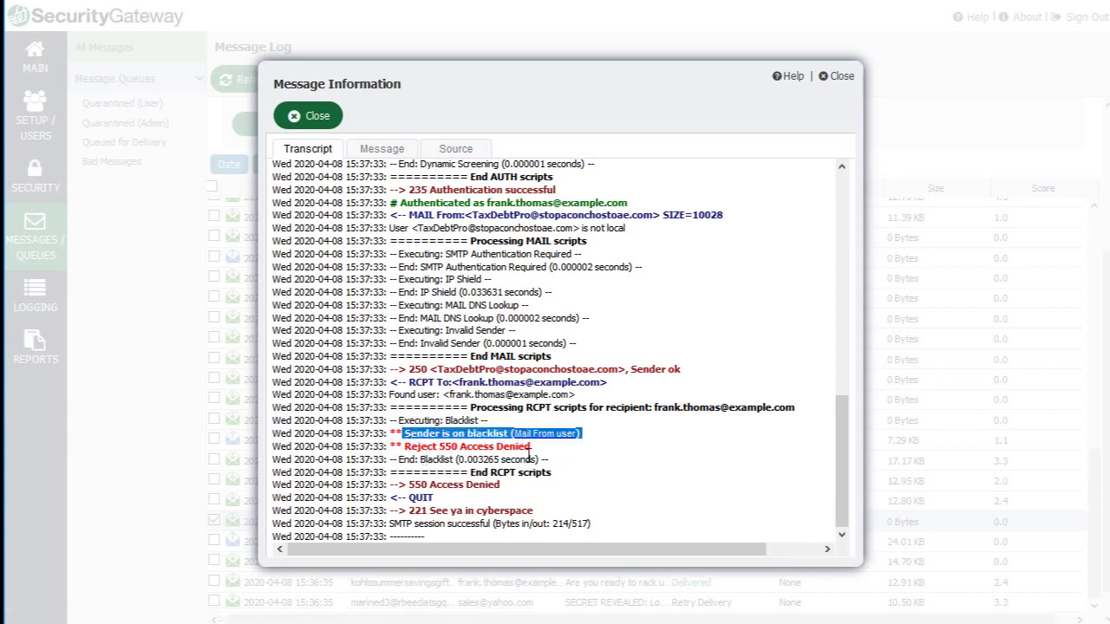
{"action": "left_click", "coordinate": [465, 448]}
{"action": "left_click_drag", "start_coordinate": [390, 445], "coordinate": [556, 458]}
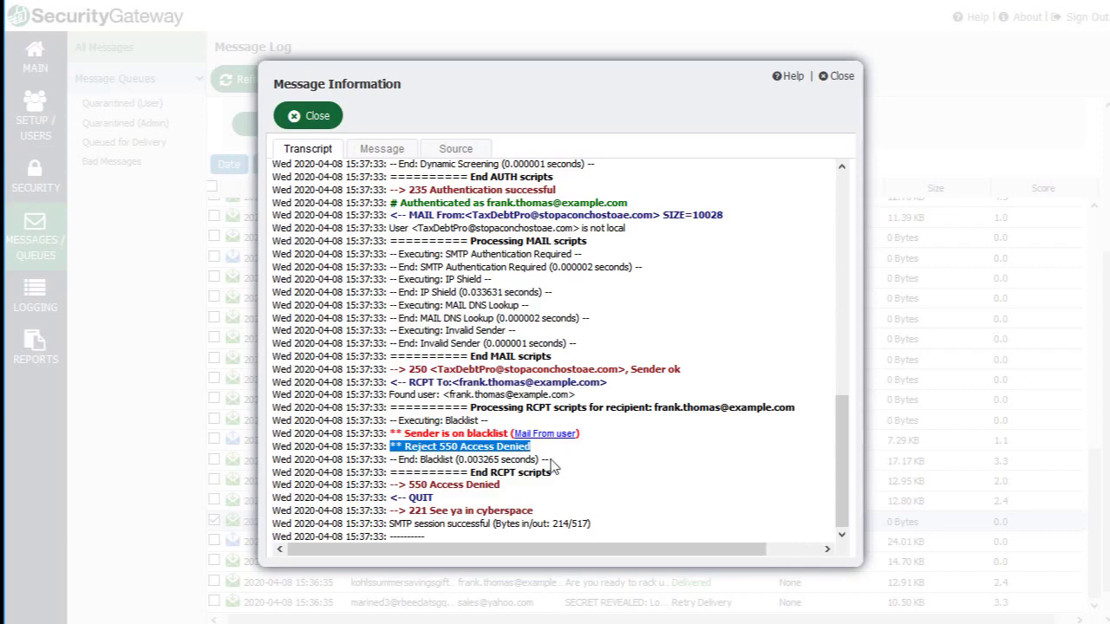
{"action": "left_click", "coordinate": [556, 458]}
{"action": "key", "text": "Escape"}
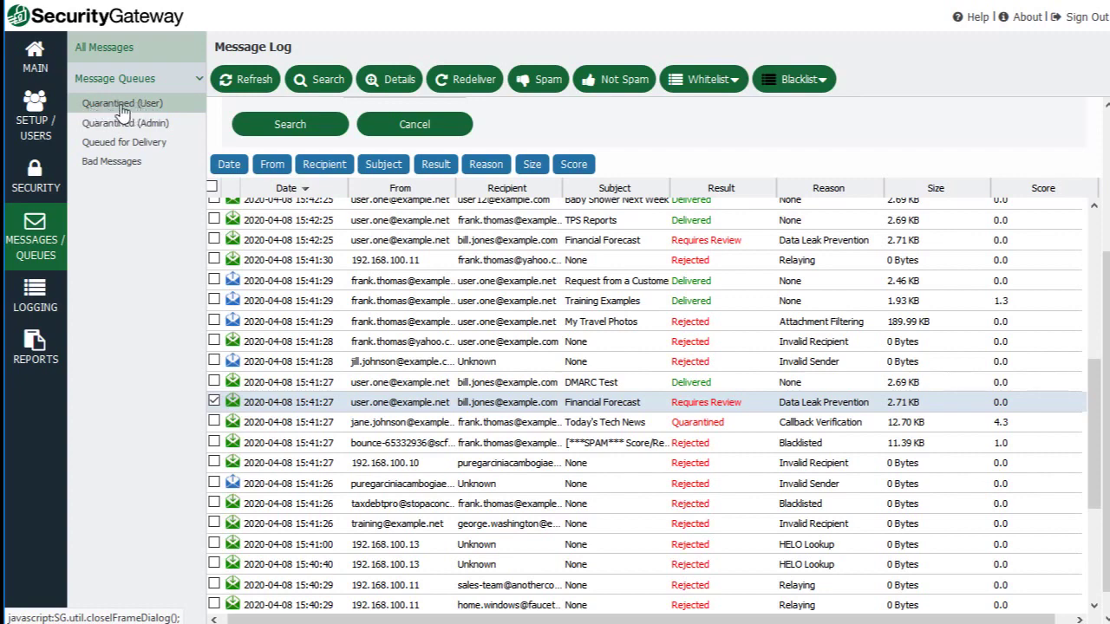
Select the quarantined "Today's Tech News" message in the log and review the messages in the user quarantine
{"action": "left_click", "coordinate": [727, 423]}
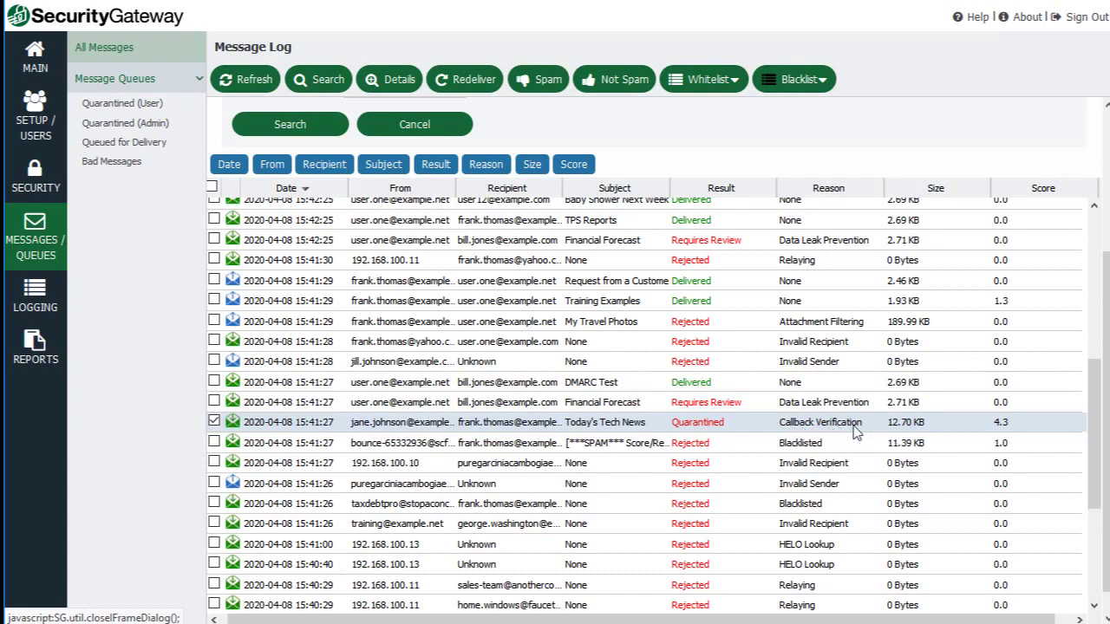
{"action": "left_click", "coordinate": [137, 106]}
{"action": "left_click", "coordinate": [469, 282]}
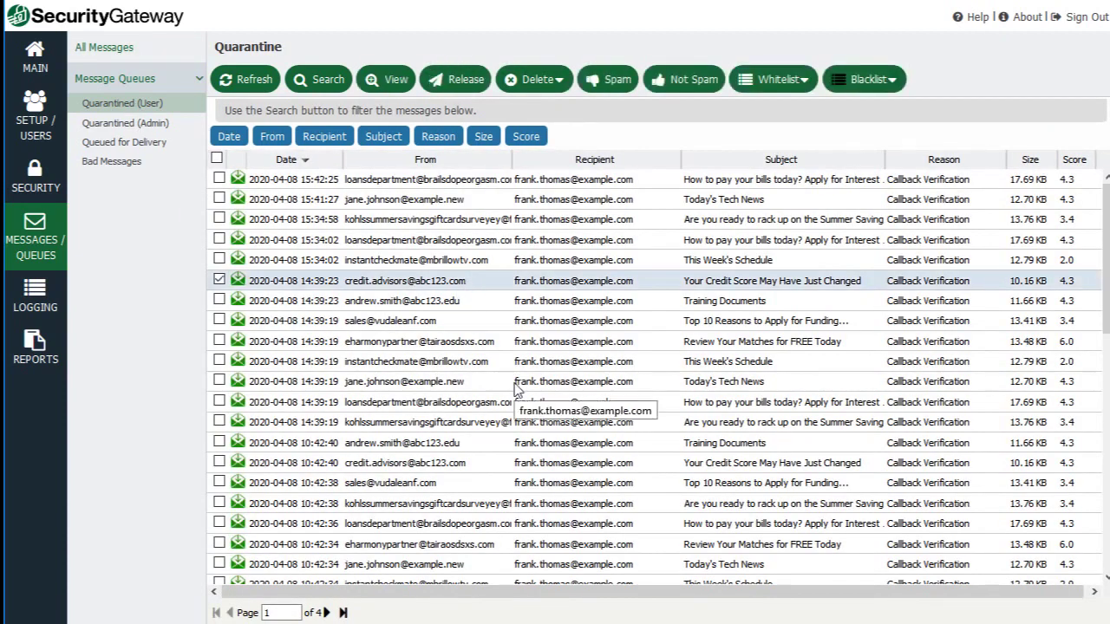
{"action": "scroll", "coordinate": [516, 389], "scroll_direction": "down", "scroll_amount": 1}
{"action": "scroll", "coordinate": [516, 389], "scroll_direction": "down", "scroll_amount": 3}
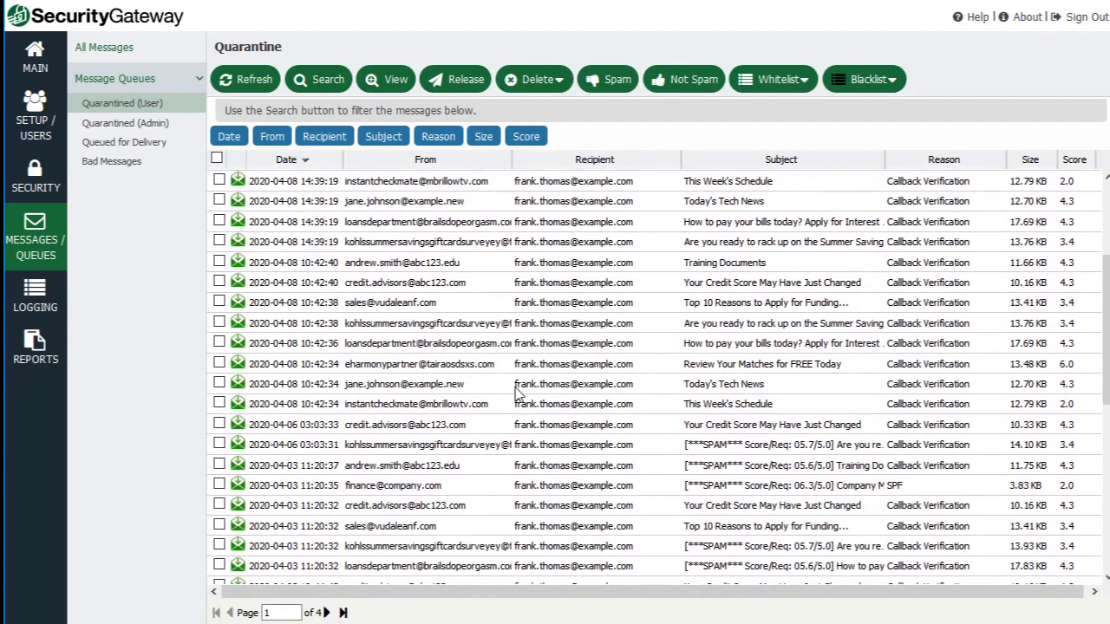
{"action": "scroll", "coordinate": [517, 392], "scroll_direction": "down", "scroll_amount": 2}
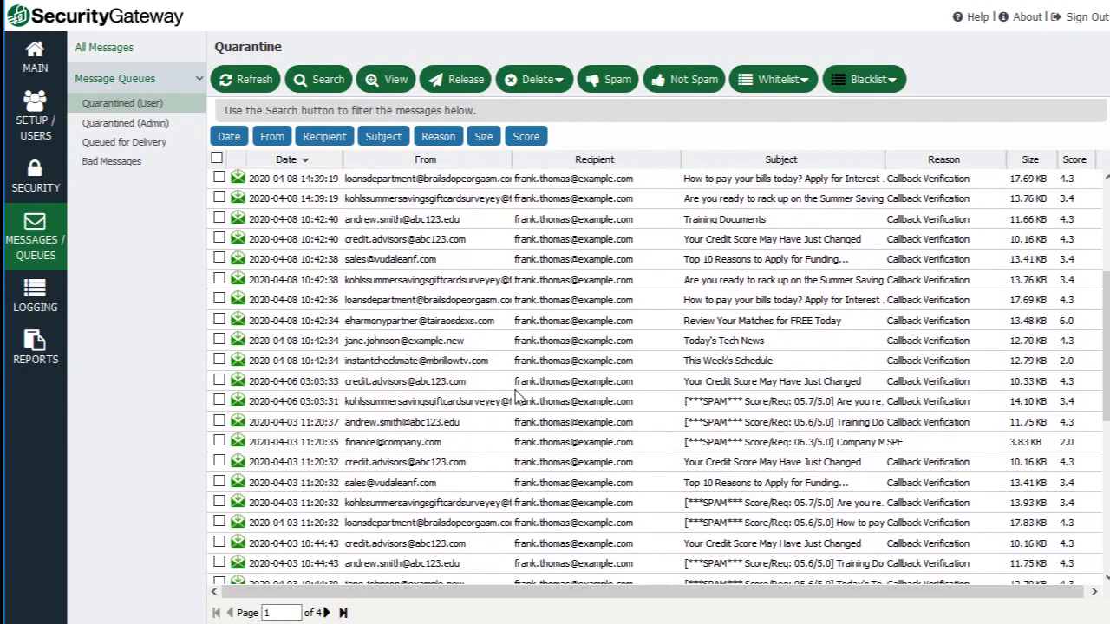
{"action": "left_click", "coordinate": [461, 296]}
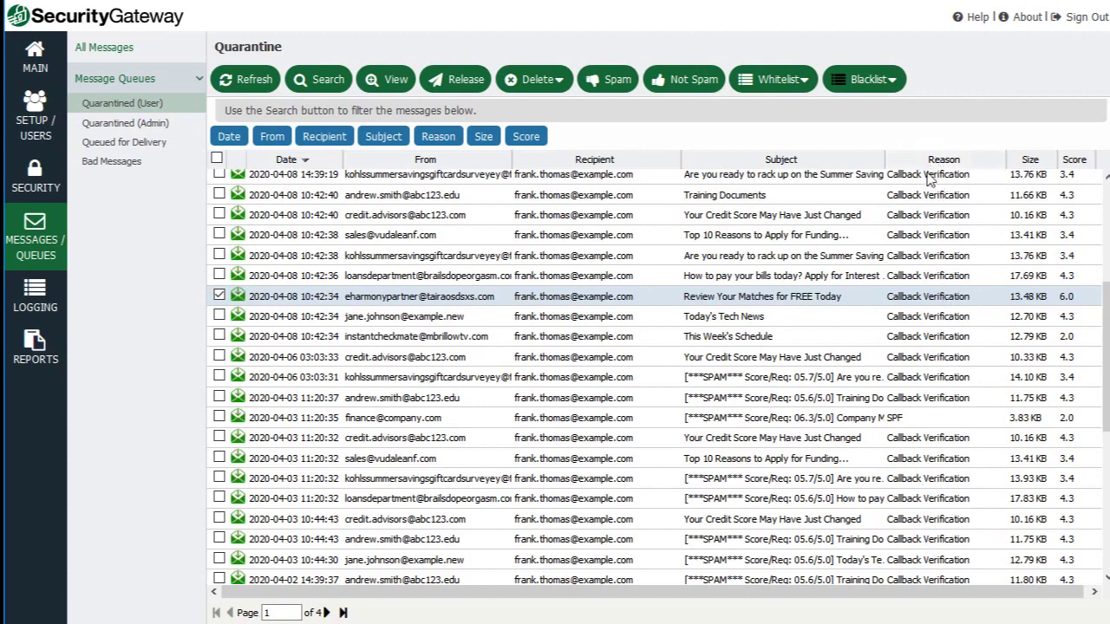
{"action": "left_click", "coordinate": [334, 263]}
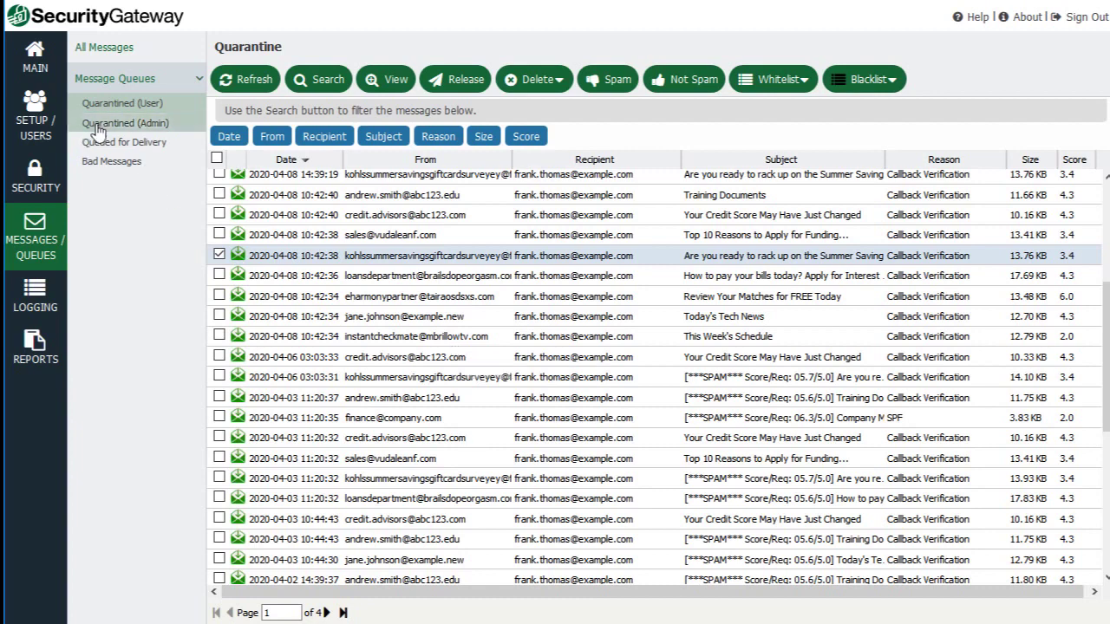
View the administrative quarantine and narrow its From column
{"action": "left_click", "coordinate": [136, 125]}
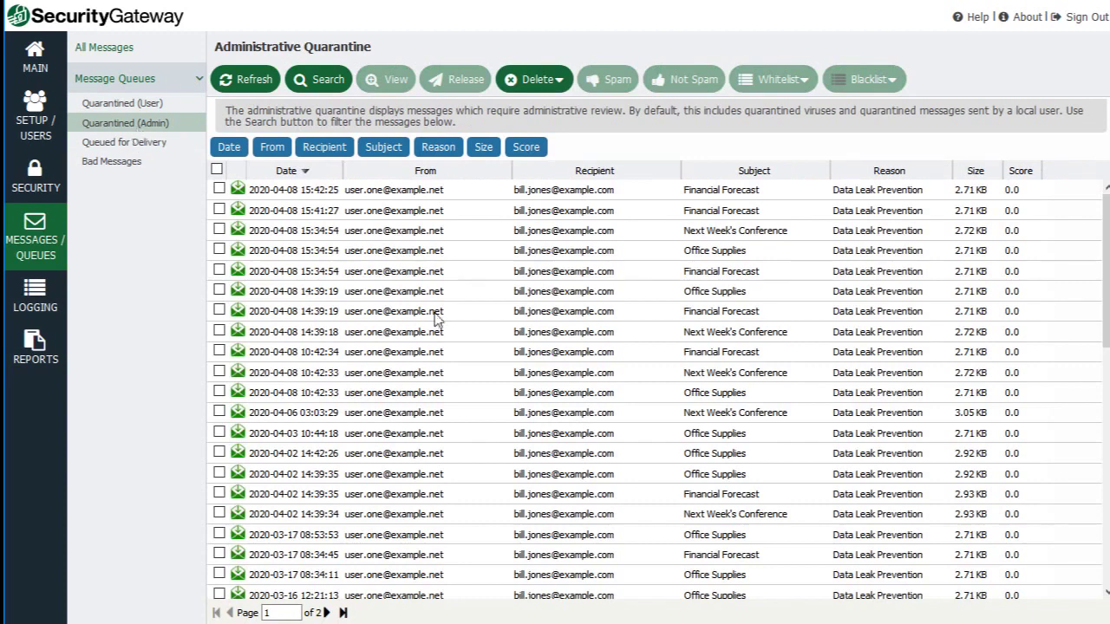
{"action": "left_click_drag", "start_coordinate": [511, 171], "coordinate": [479, 173]}
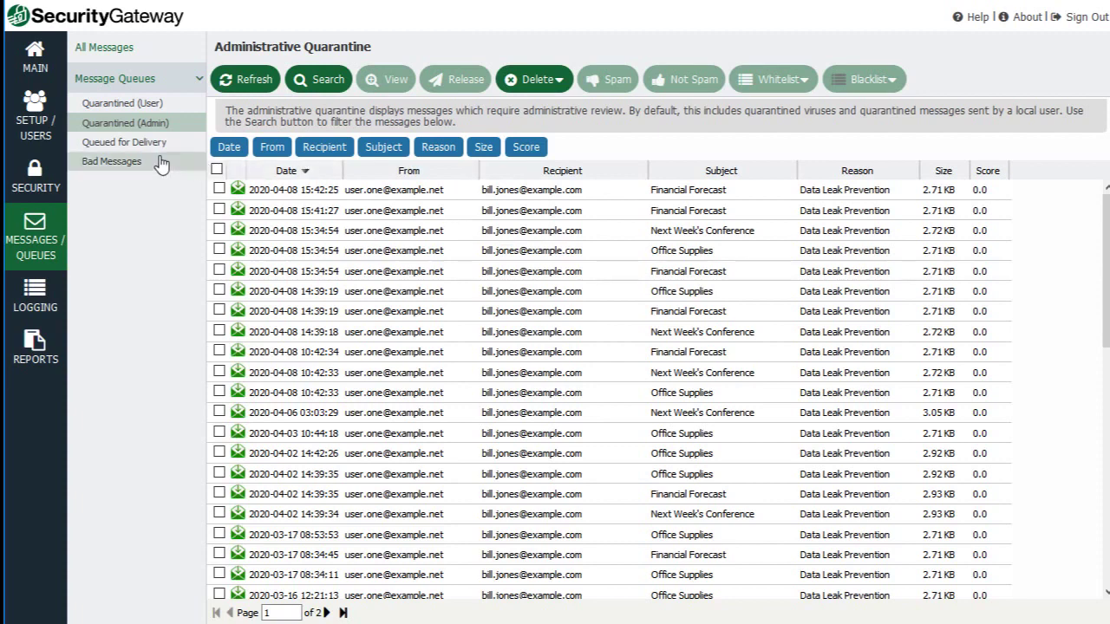
View the remote messages queued for delivery and select individual delivery-failed warnings to examine the available queue actions
{"action": "left_click", "coordinate": [112, 146]}
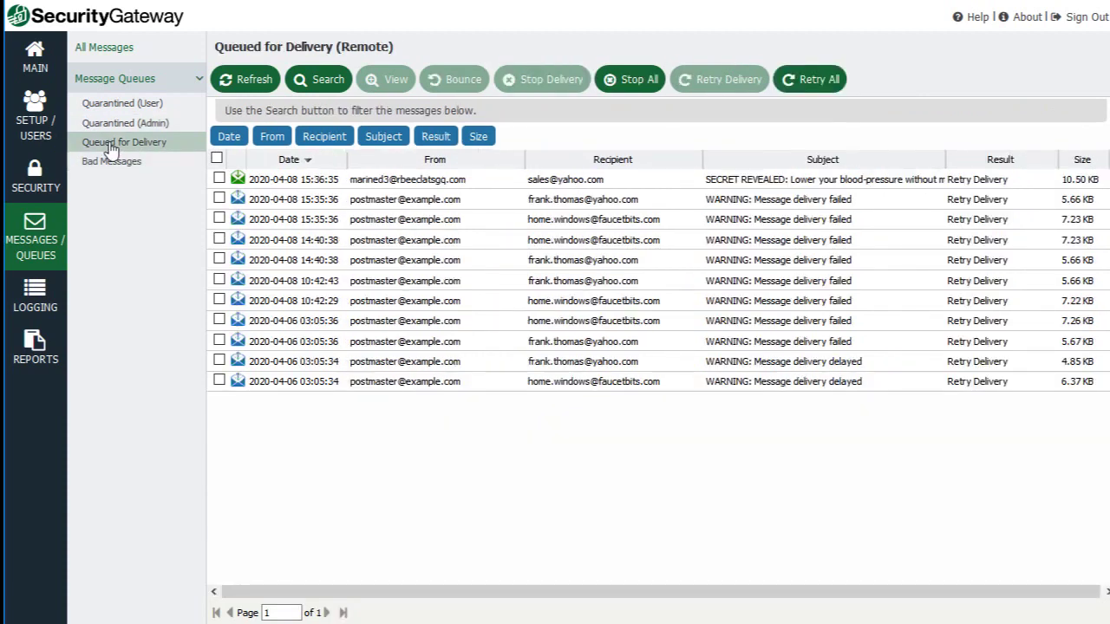
{"action": "left_click", "coordinate": [539, 321]}
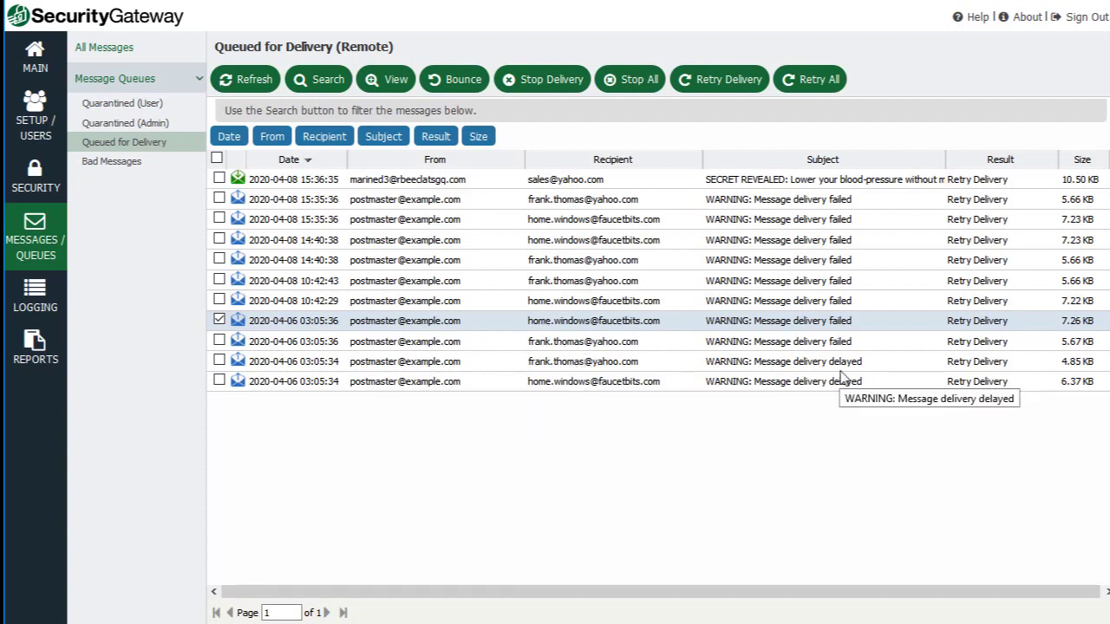
{"action": "left_click", "coordinate": [598, 283]}
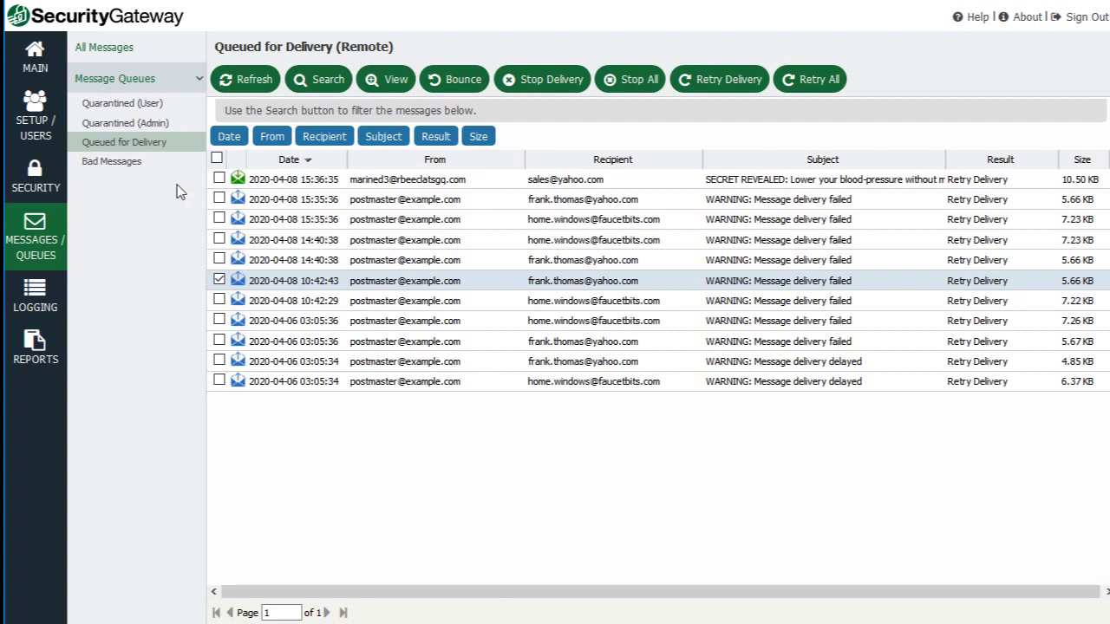
Open the Mail Delivery settings and examine the retry interval for the first hour in the retry queue
{"action": "left_click", "coordinate": [35, 122]}
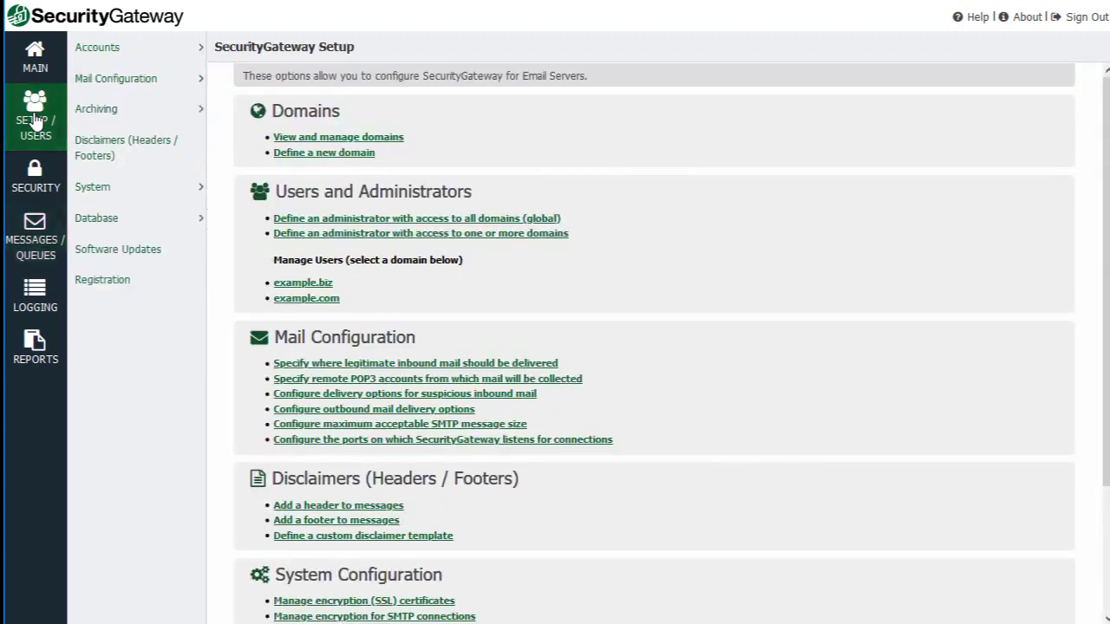
{"action": "left_click", "coordinate": [186, 79]}
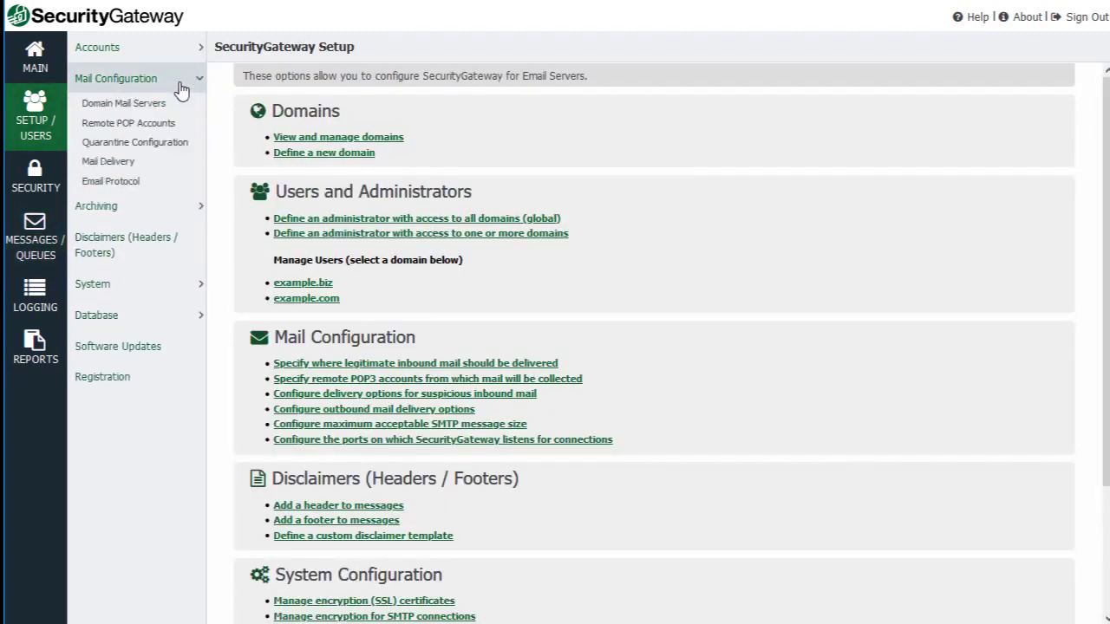
{"action": "left_click", "coordinate": [108, 162]}
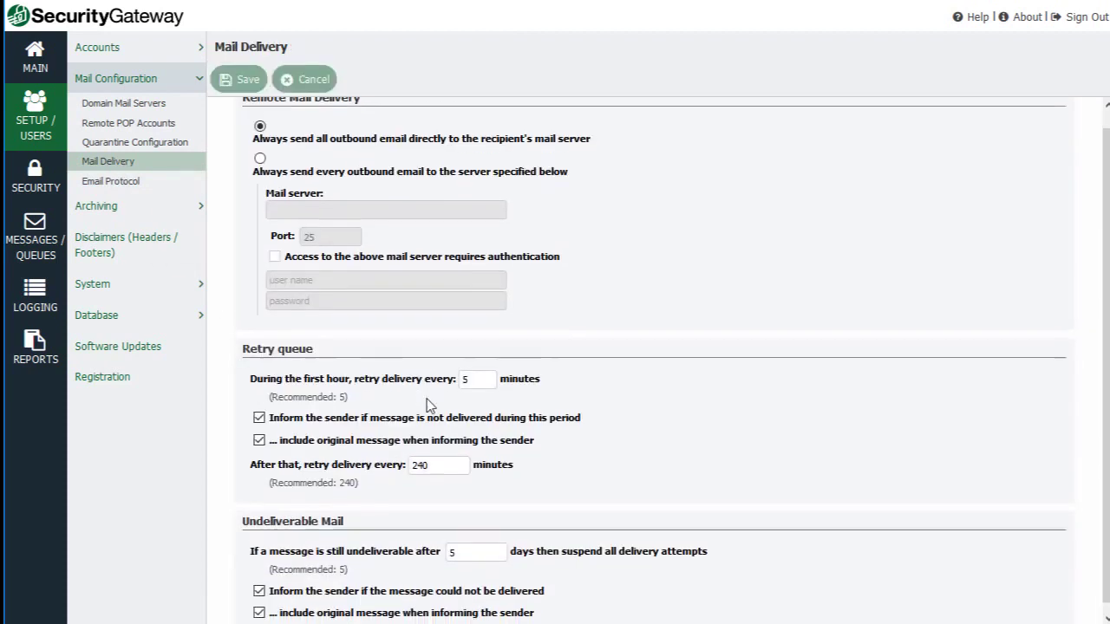
{"action": "scroll", "coordinate": [428, 405], "scroll_direction": "down", "scroll_amount": 1}
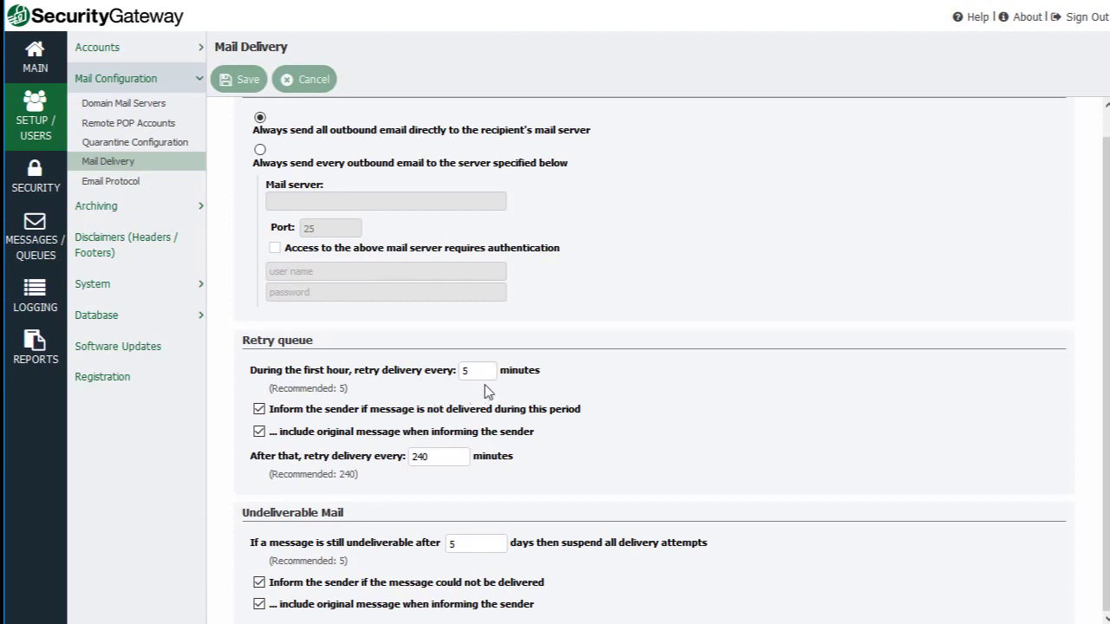
{"action": "left_click_drag", "start_coordinate": [479, 371], "coordinate": [373, 378]}
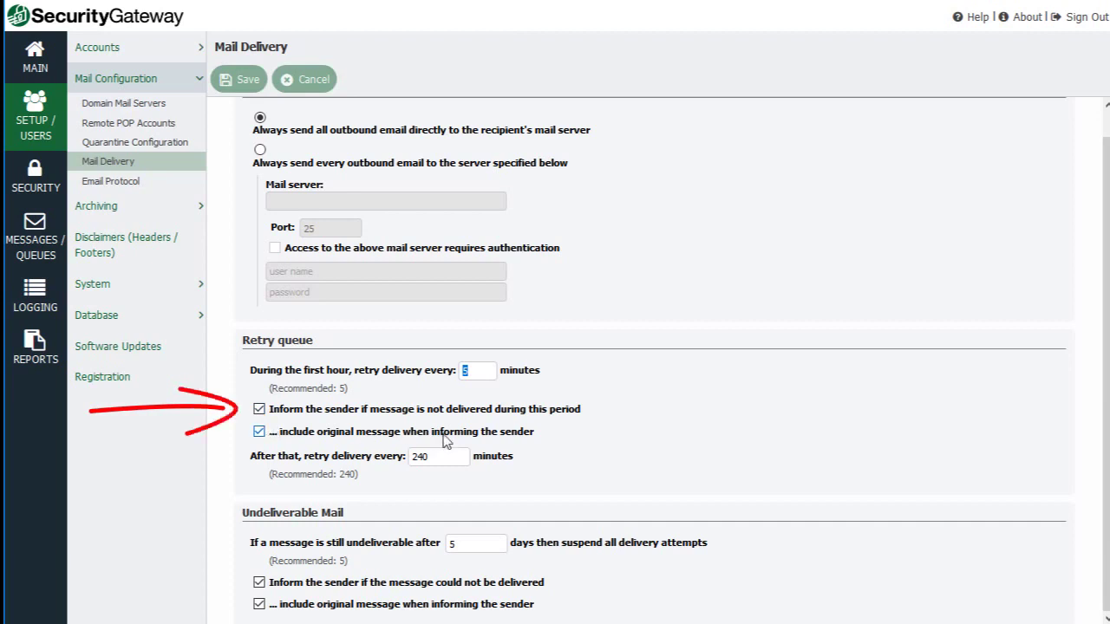
{"action": "left_click", "coordinate": [475, 371]}
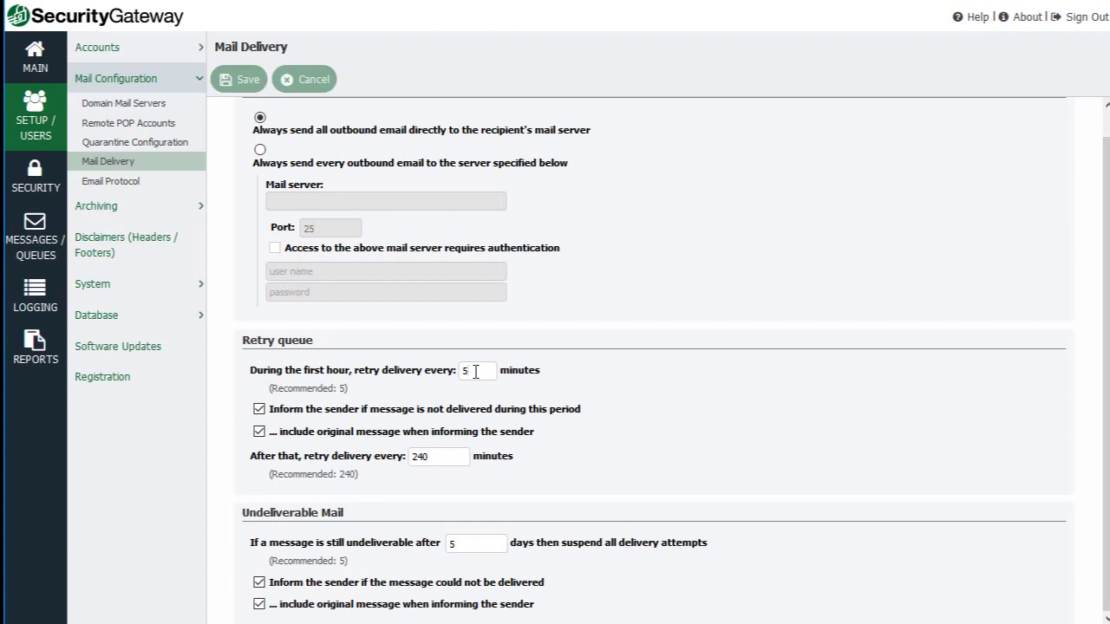
Examine the retry interval after the first hour and the number of days before delivery attempts for undeliverable mail are suspended
{"action": "double_click", "coordinate": [451, 457]}
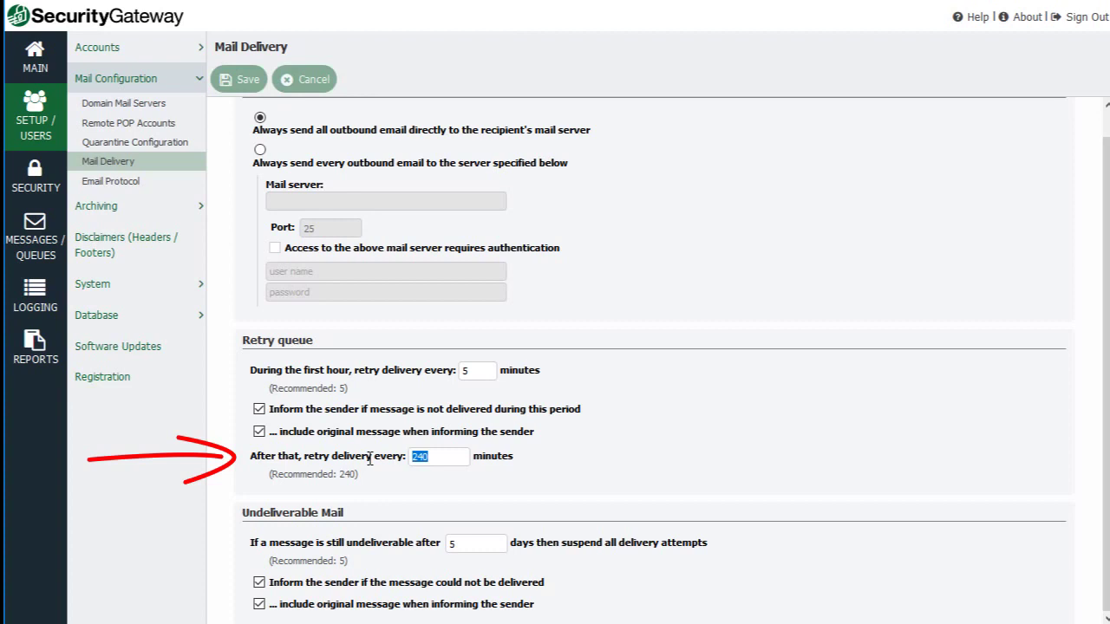
{"action": "left_click", "coordinate": [432, 456]}
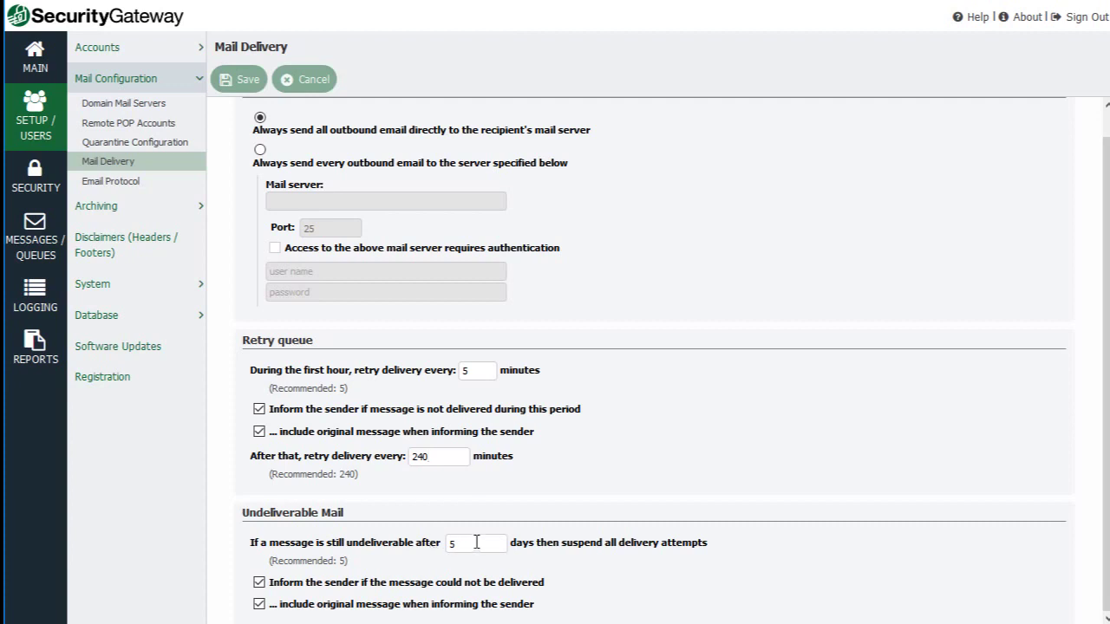
{"action": "left_click_drag", "start_coordinate": [476, 542], "coordinate": [405, 548]}
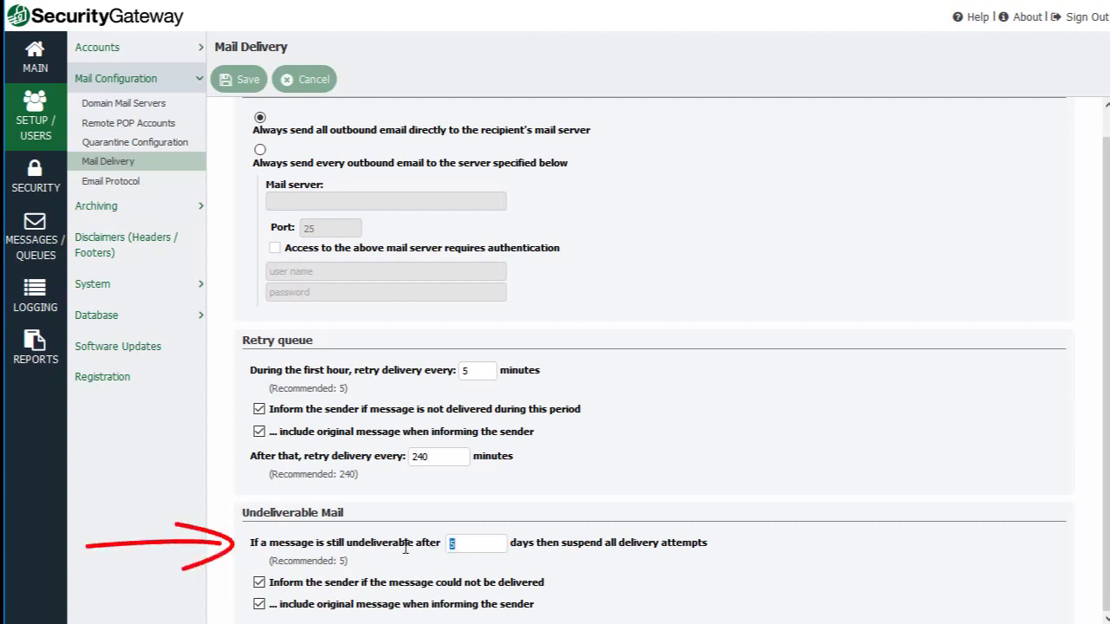
{"action": "left_click", "coordinate": [479, 546]}
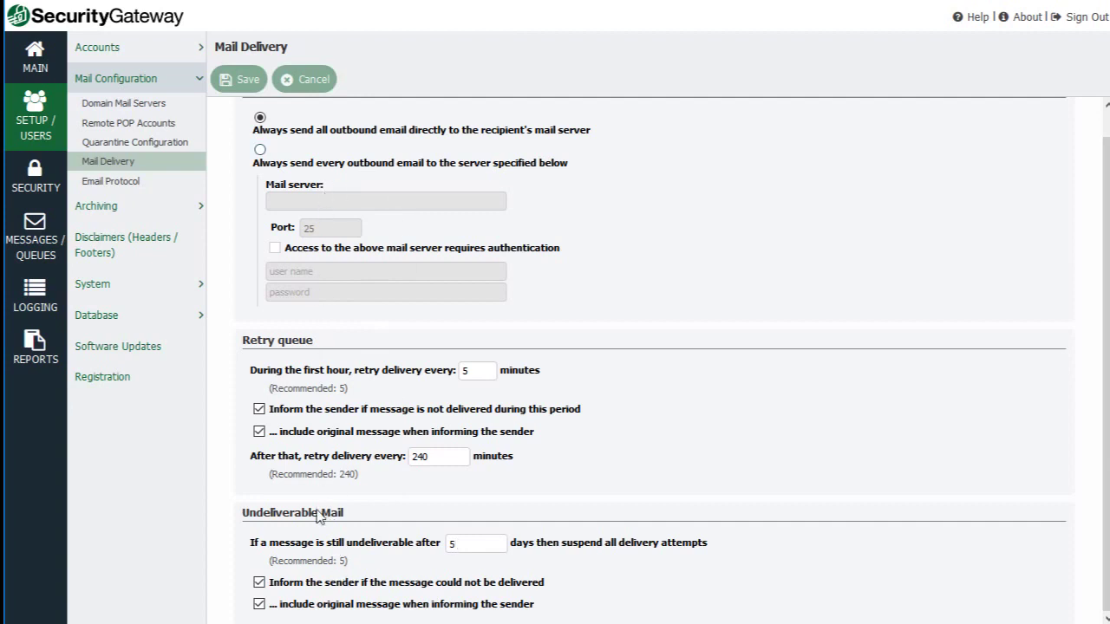
Return to the messages queued for delivery, select the last delayed-delivery warning, and view the Bad Messages queue
{"action": "left_click", "coordinate": [31, 246]}
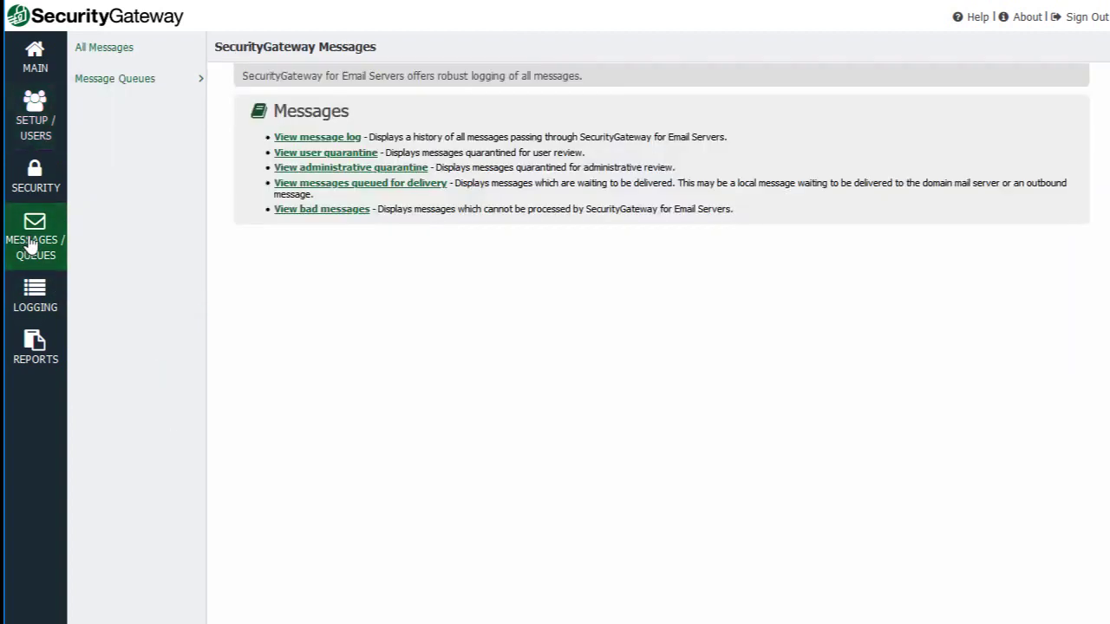
{"action": "left_click", "coordinate": [140, 87]}
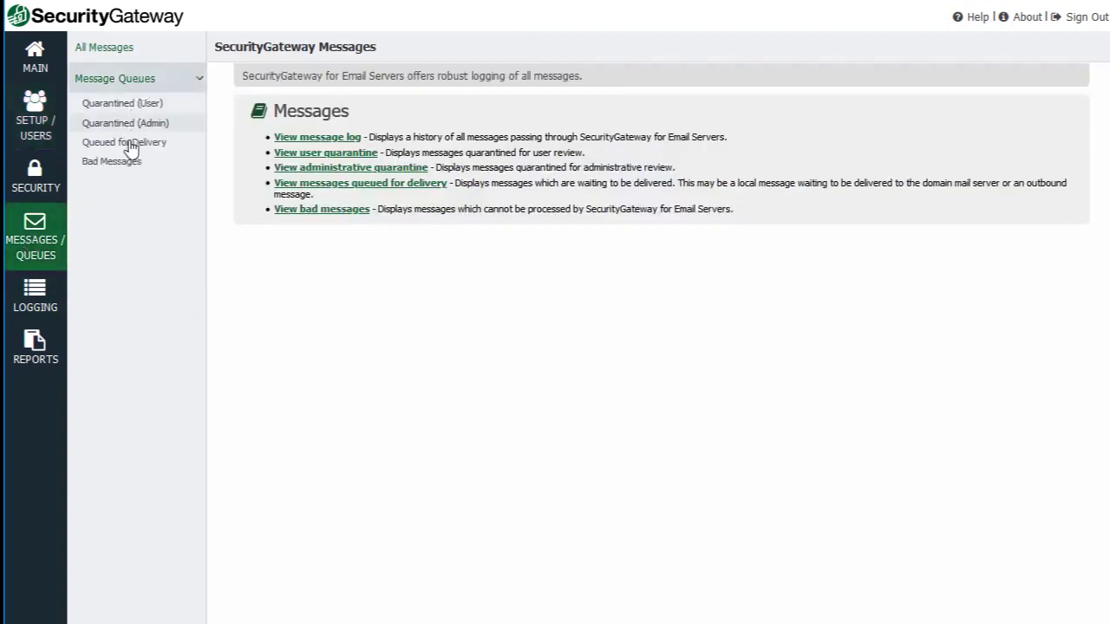
{"action": "left_click", "coordinate": [132, 144]}
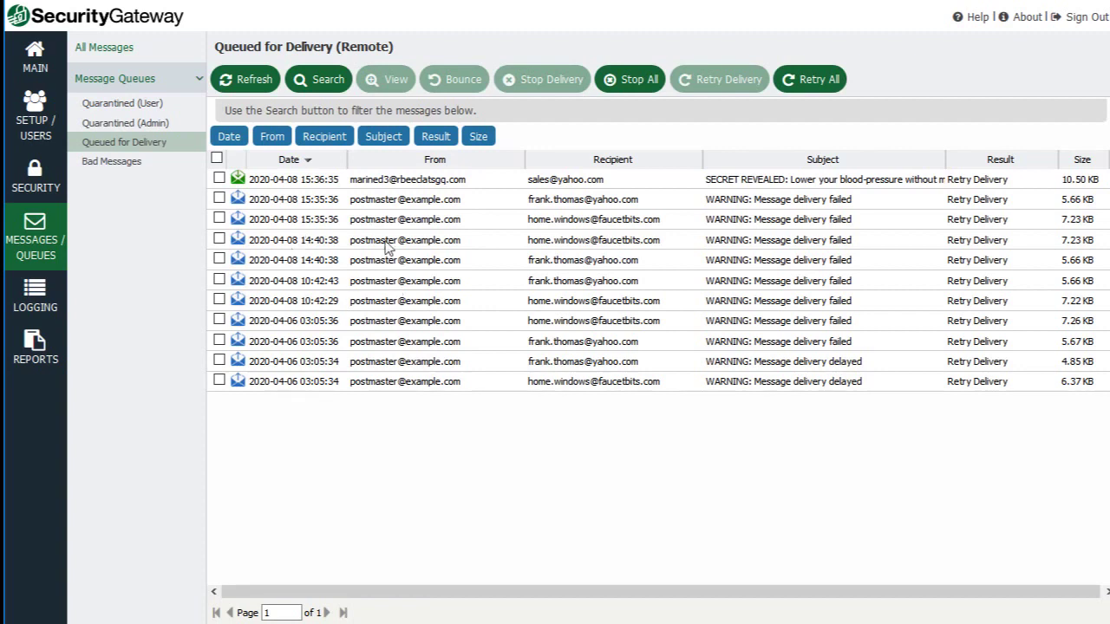
{"action": "left_click", "coordinate": [405, 387]}
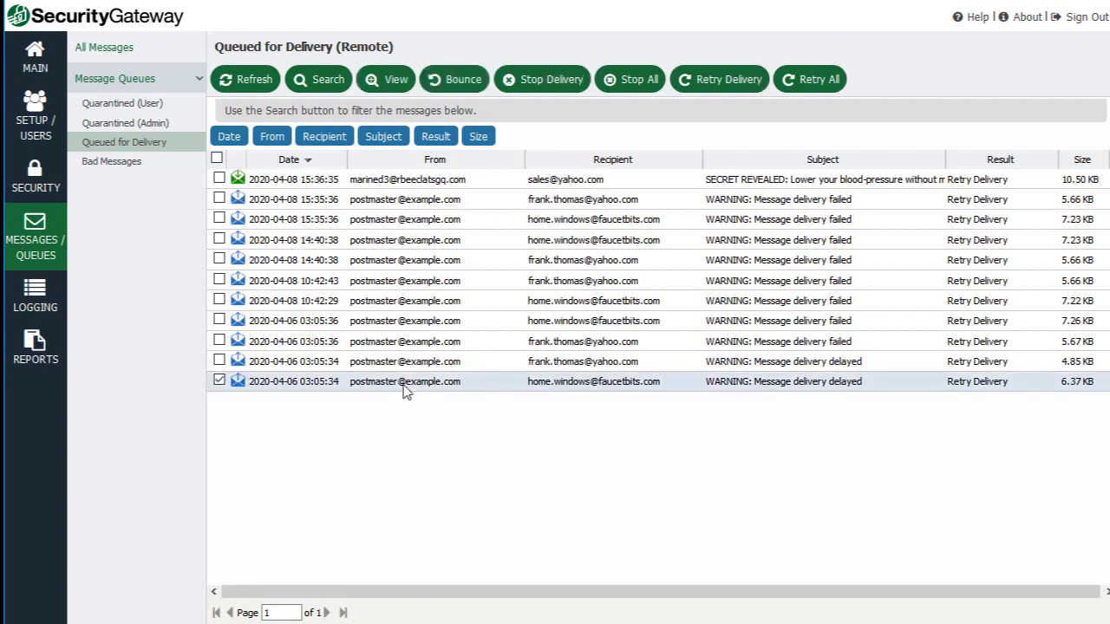
{"action": "left_click", "coordinate": [115, 164]}
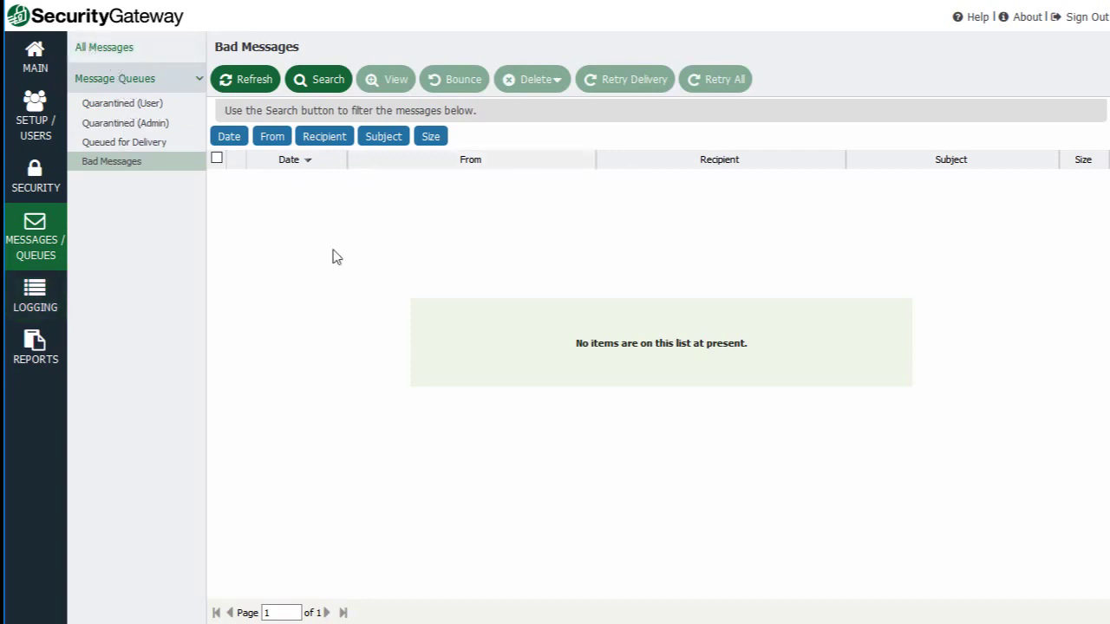
View the message log from the Logging section and expand the list of log files
{"action": "left_click", "coordinate": [54, 303]}
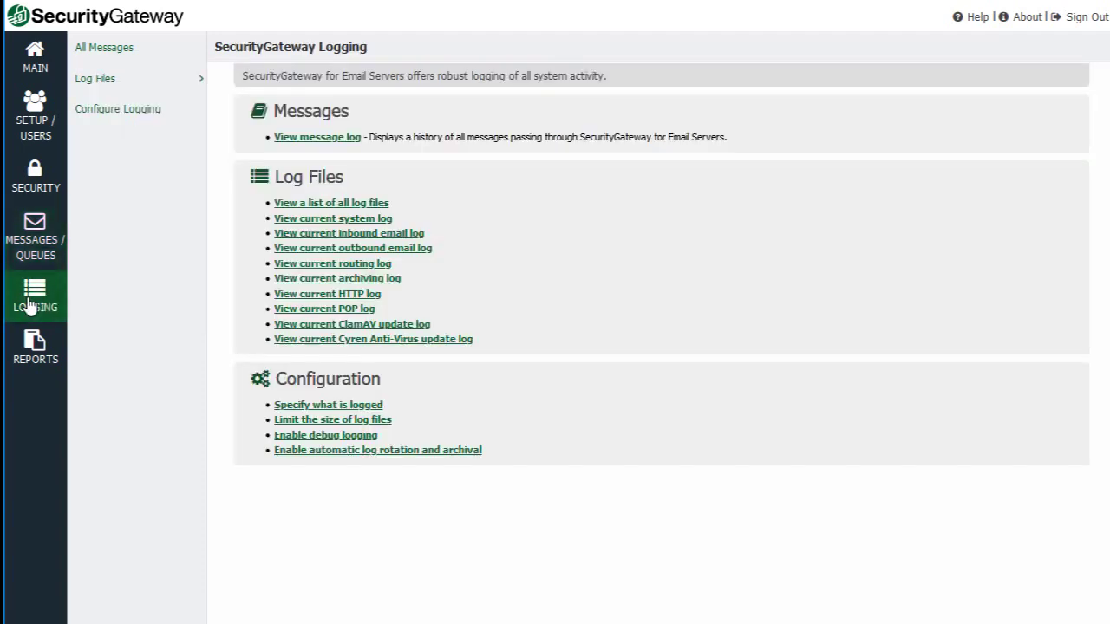
{"action": "left_click", "coordinate": [114, 51]}
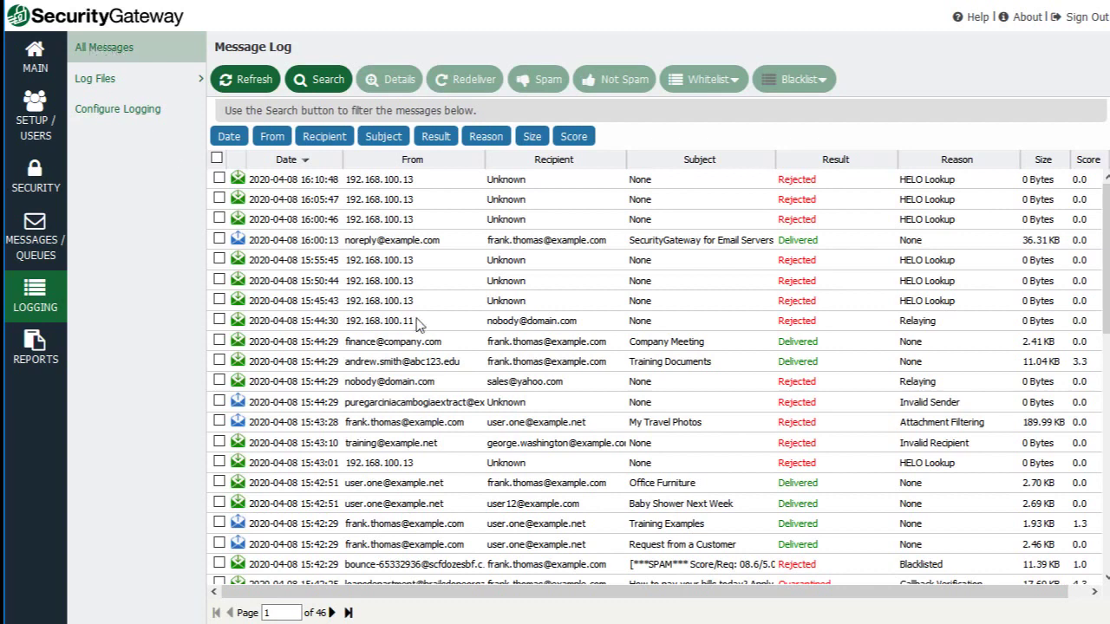
{"action": "left_click", "coordinate": [198, 80]}
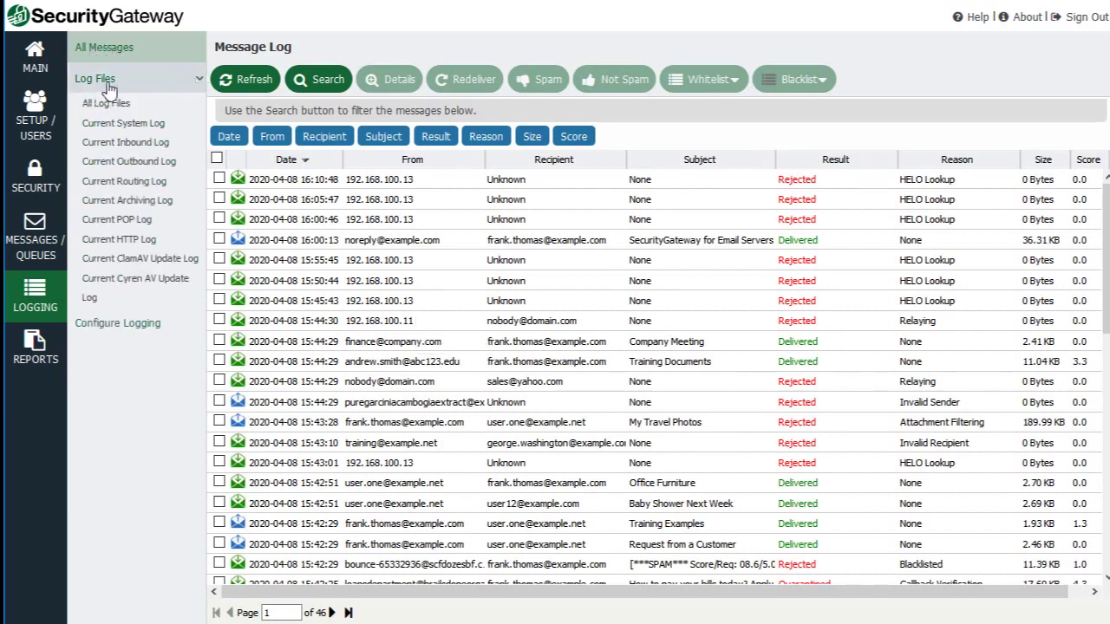